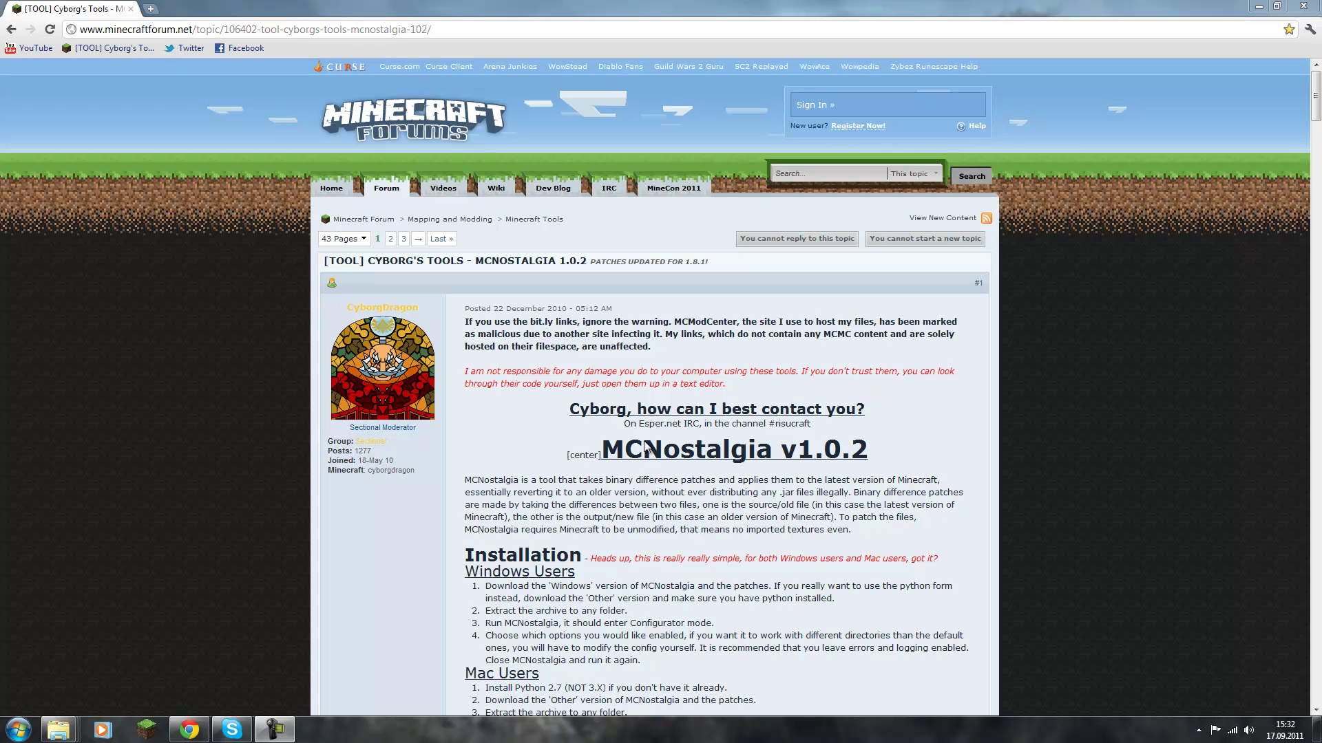
# - Read the MCNostalgia forum post down to its Downloads section, then minimize Chrome to the desktop
pyautogui.moveTo(559, 406); pyautogui.dragTo(923, 480)
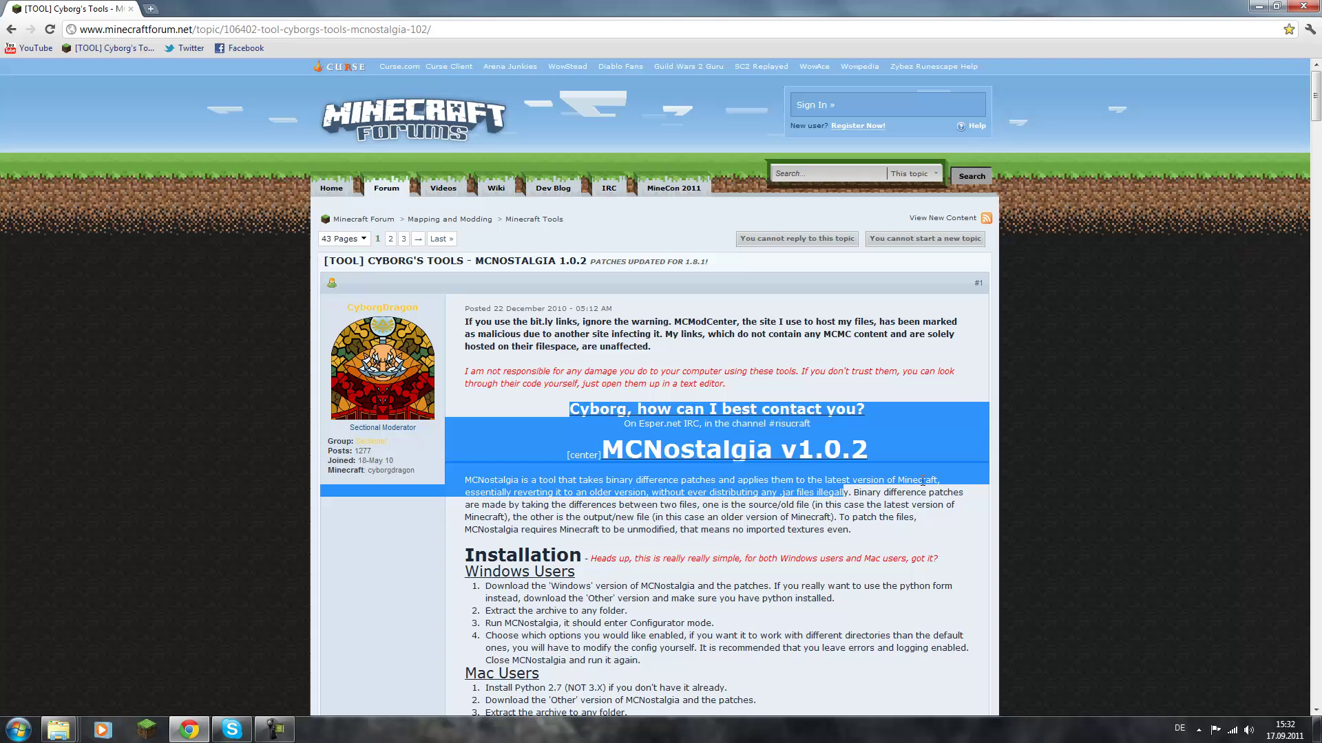
pyautogui.click(922, 480)
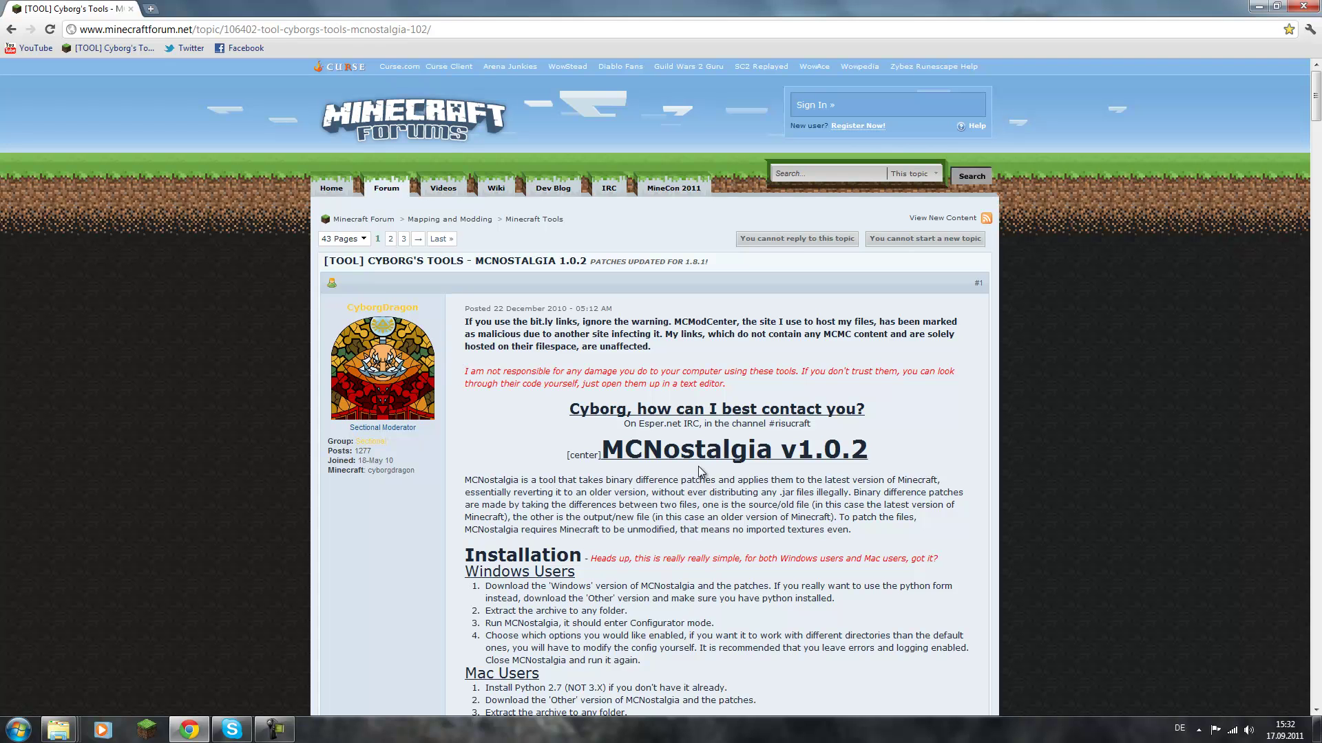
pyautogui.scroll(-1, 664, 517)
pyautogui.scroll(-3, 664, 516)
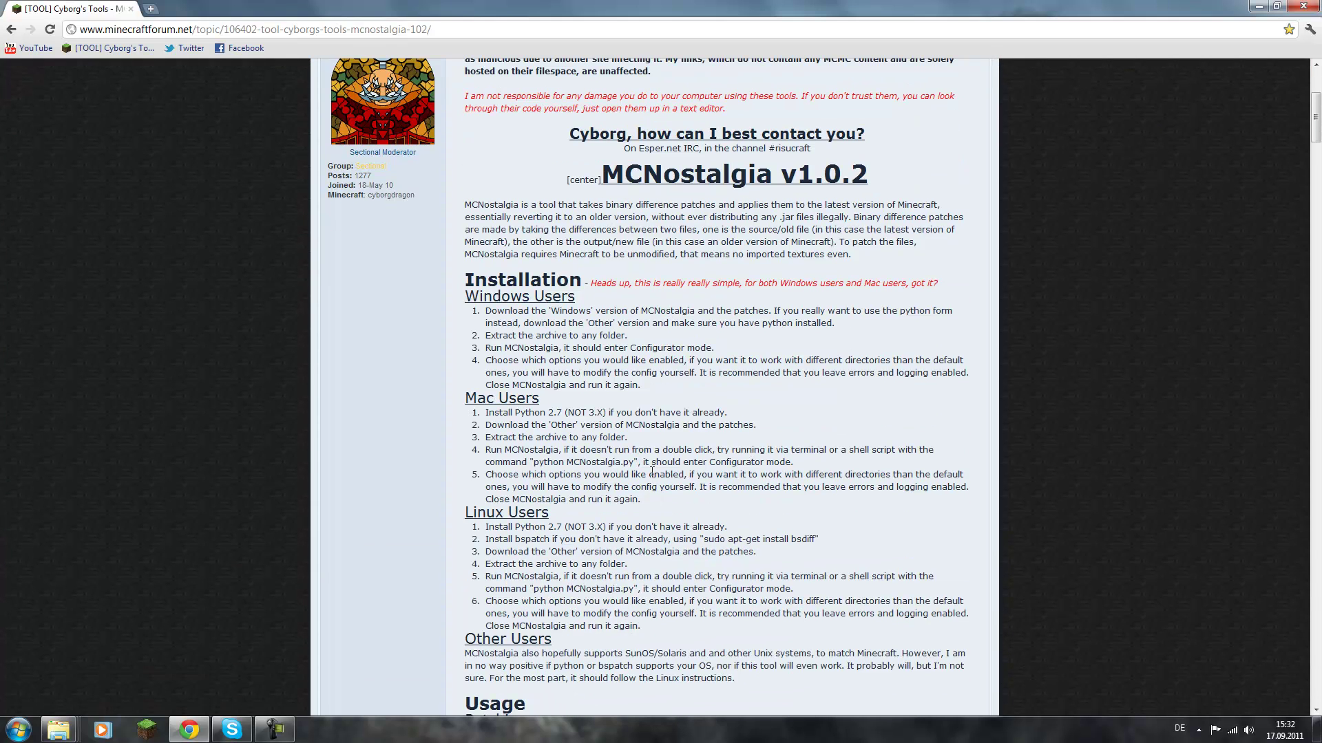
pyautogui.scroll(4, 640, 445)
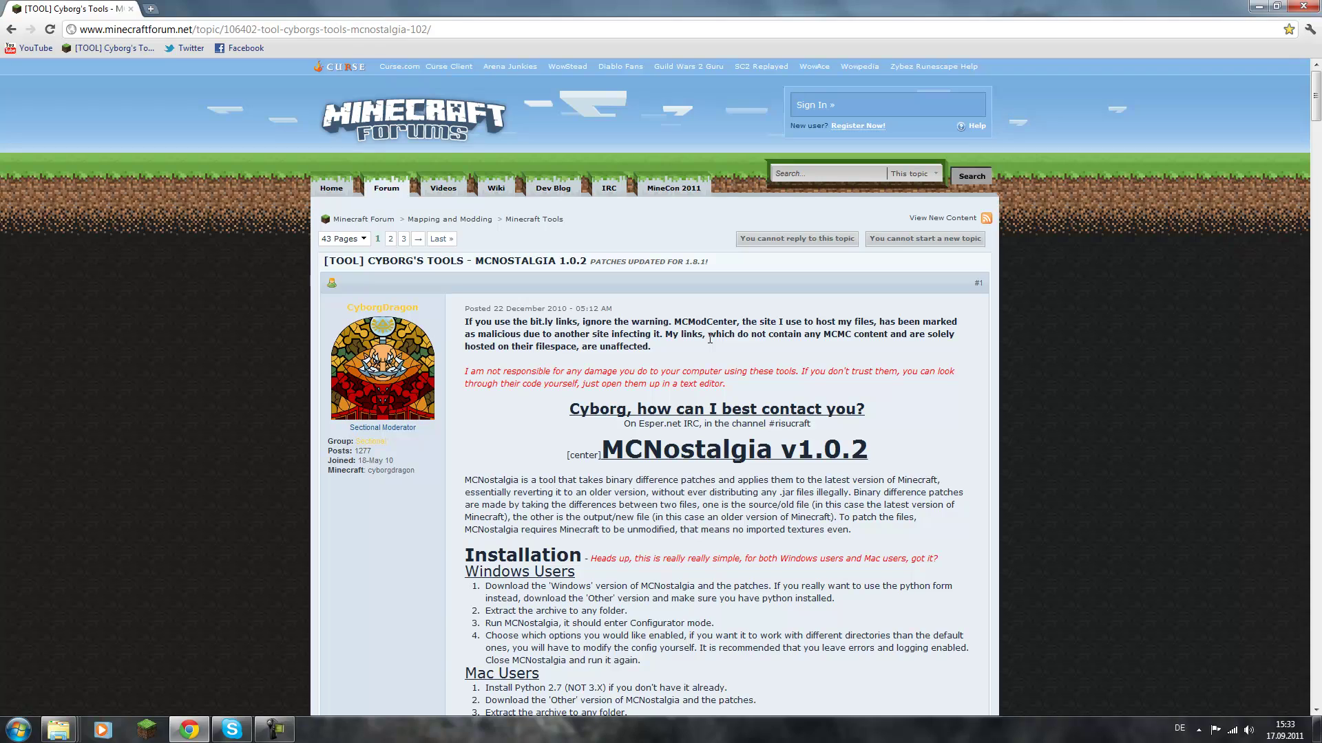
pyautogui.scroll(-15, 710, 339)
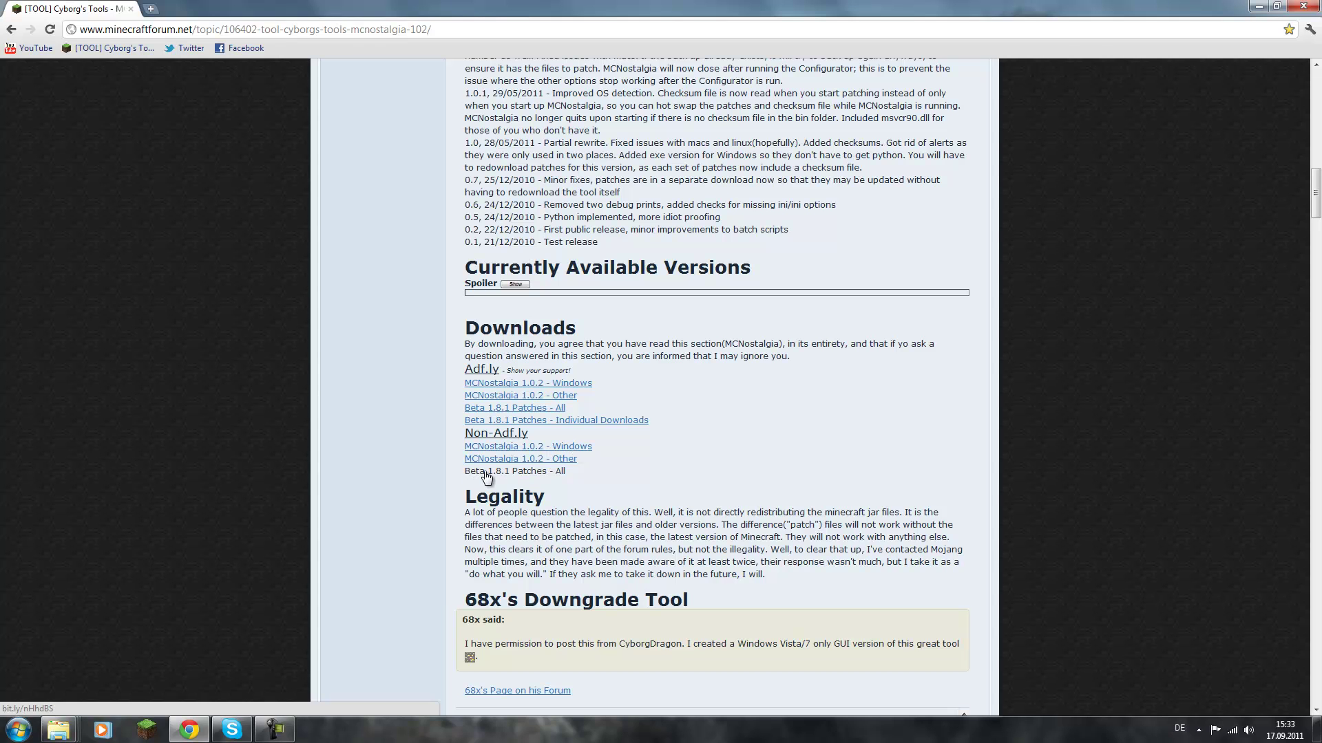
pyautogui.click(1258, 8)
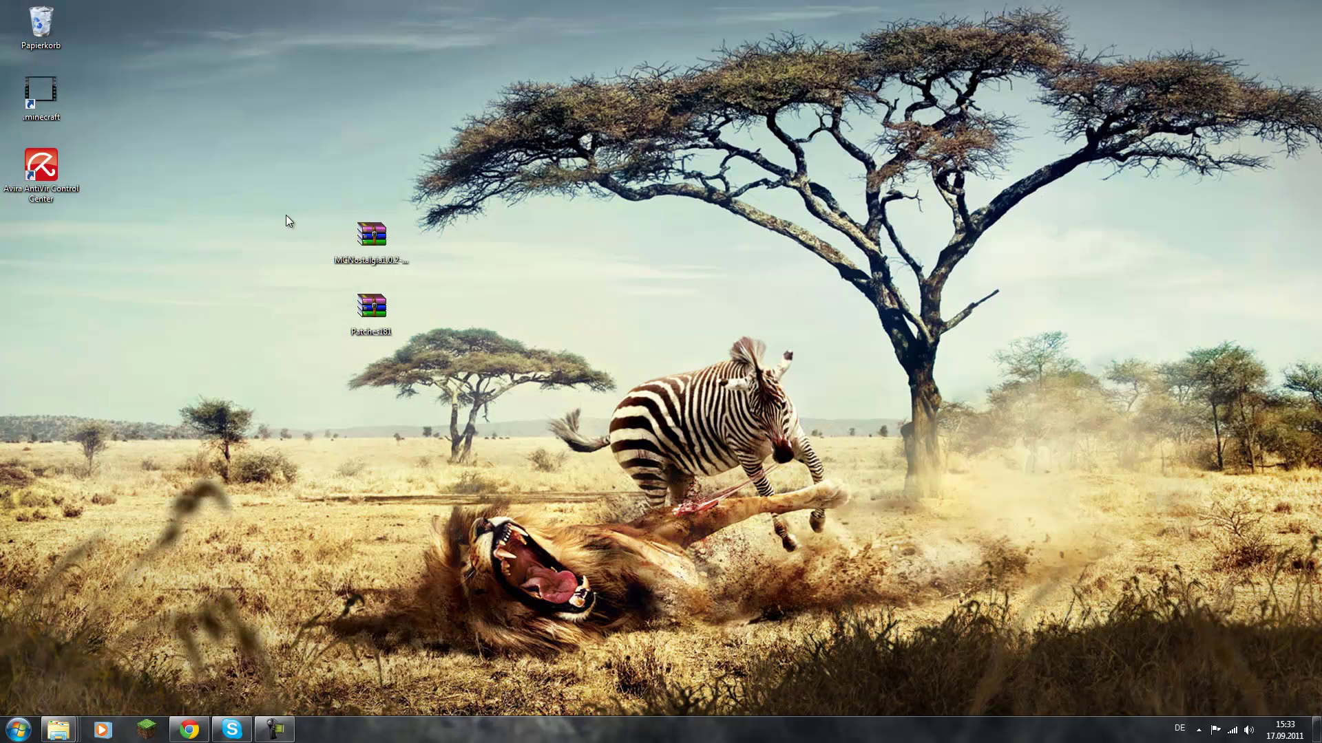
# - Create a new folder named 'downgrade' on the desktop
pyautogui.moveTo(398, 245); pyautogui.dragTo(646, 322)
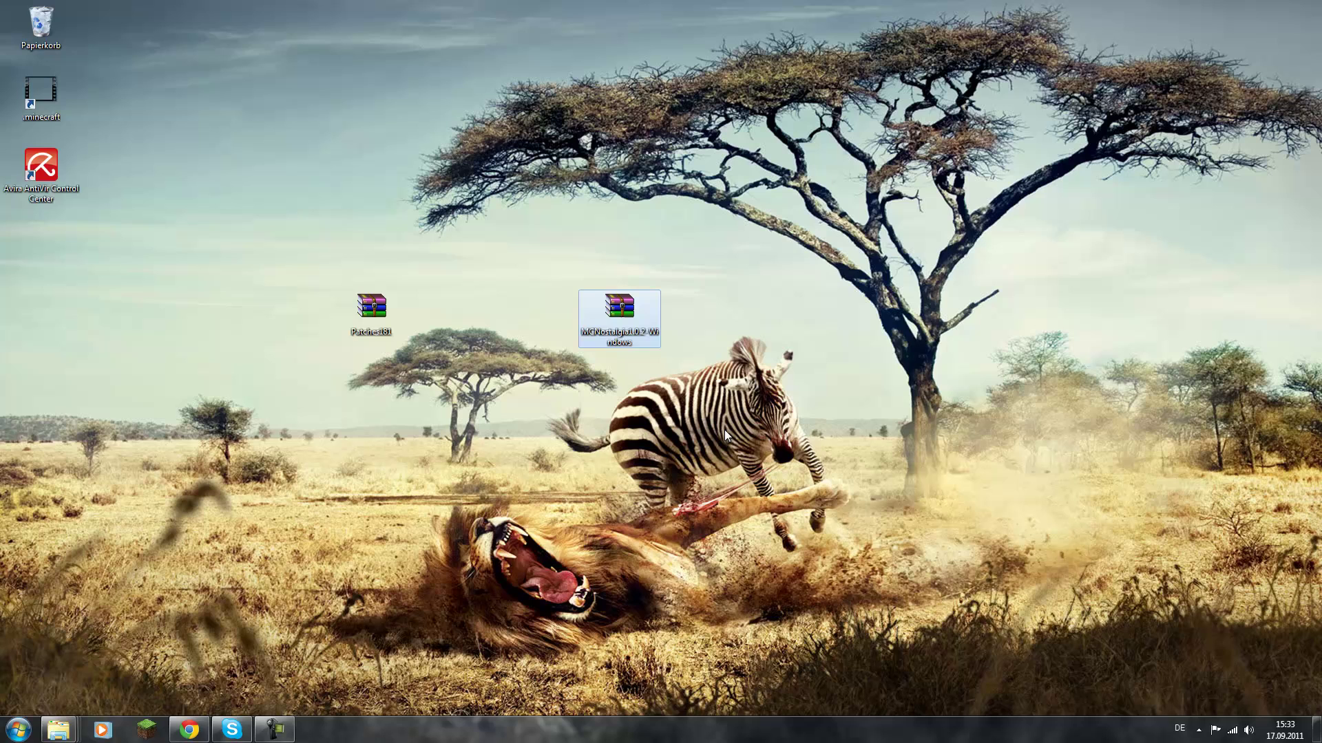
pyautogui.rightClick(778, 233)
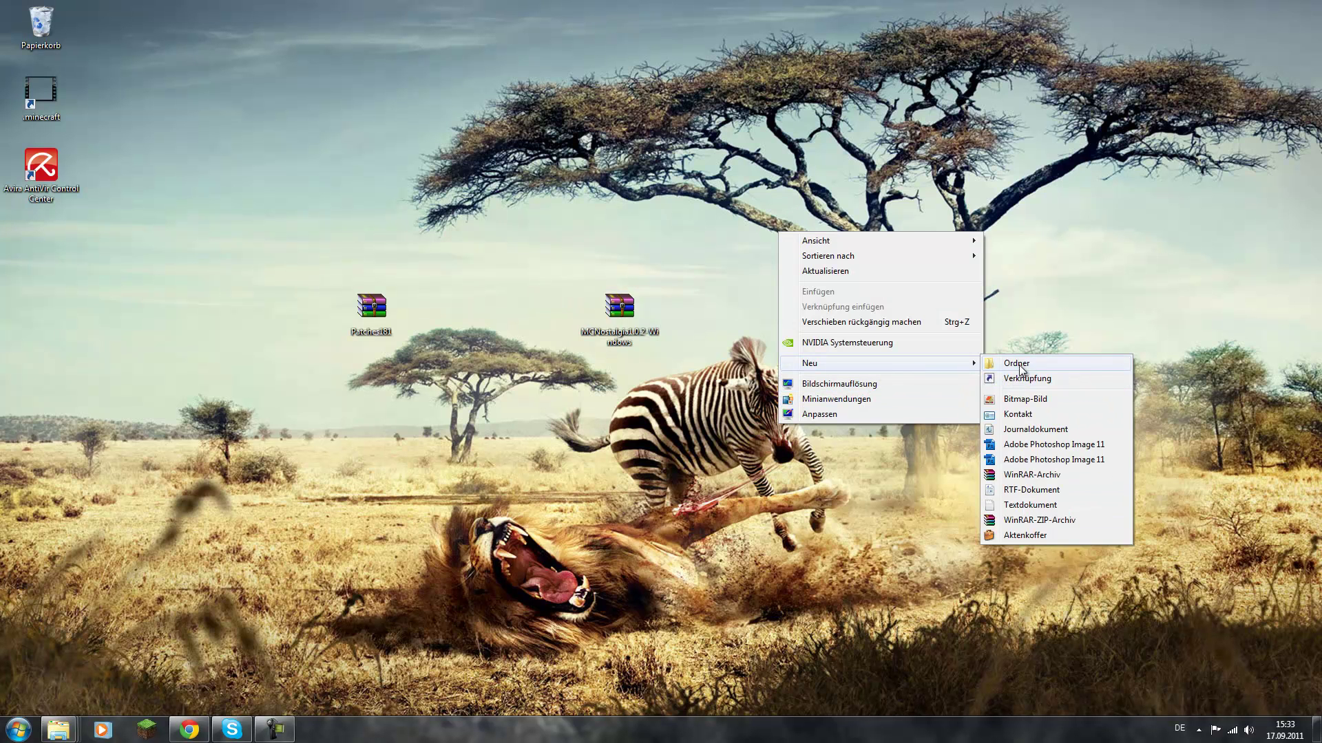
pyautogui.click(1021, 363)
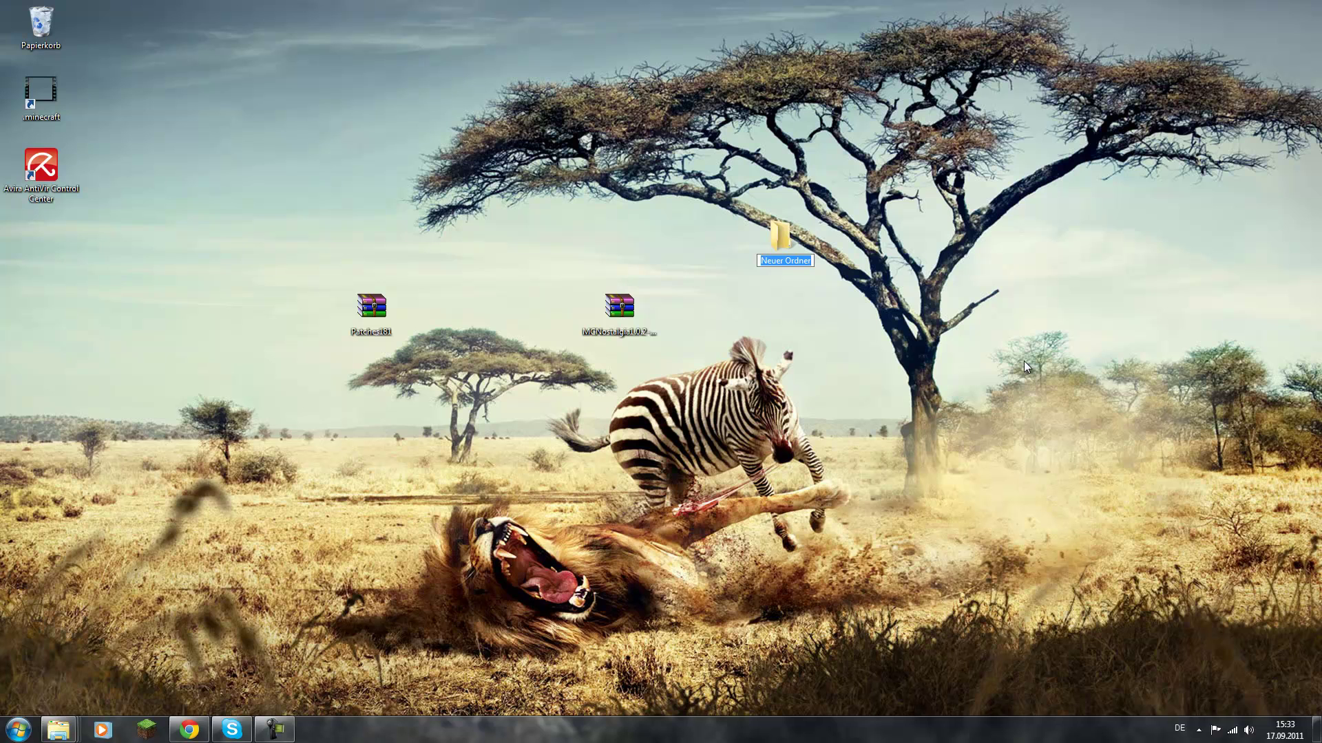
pyautogui.write('downgrade')
pyautogui.press('Return')
# - Extract all files from the MCNostalgia archive into the downgrade folder
pyautogui.doubleClick(792, 238)
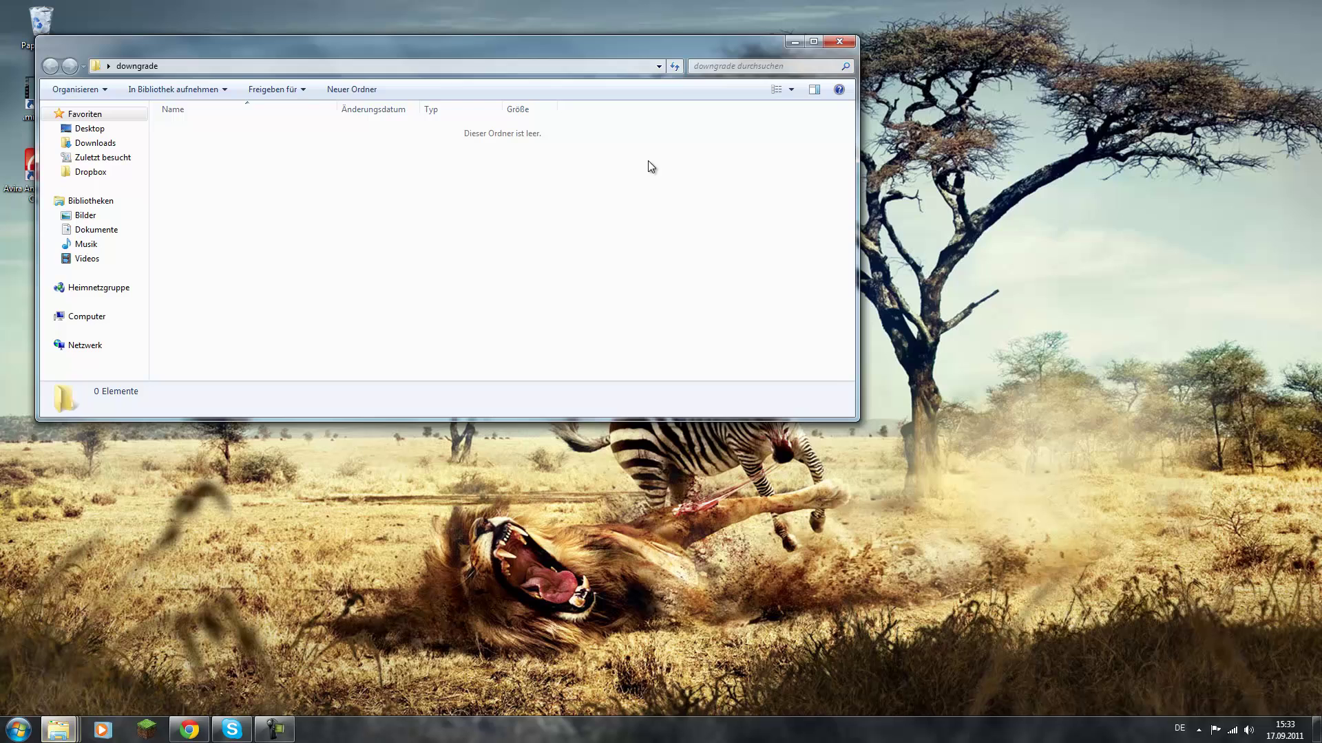
pyautogui.moveTo(596, 43); pyautogui.dragTo(1150, 82)
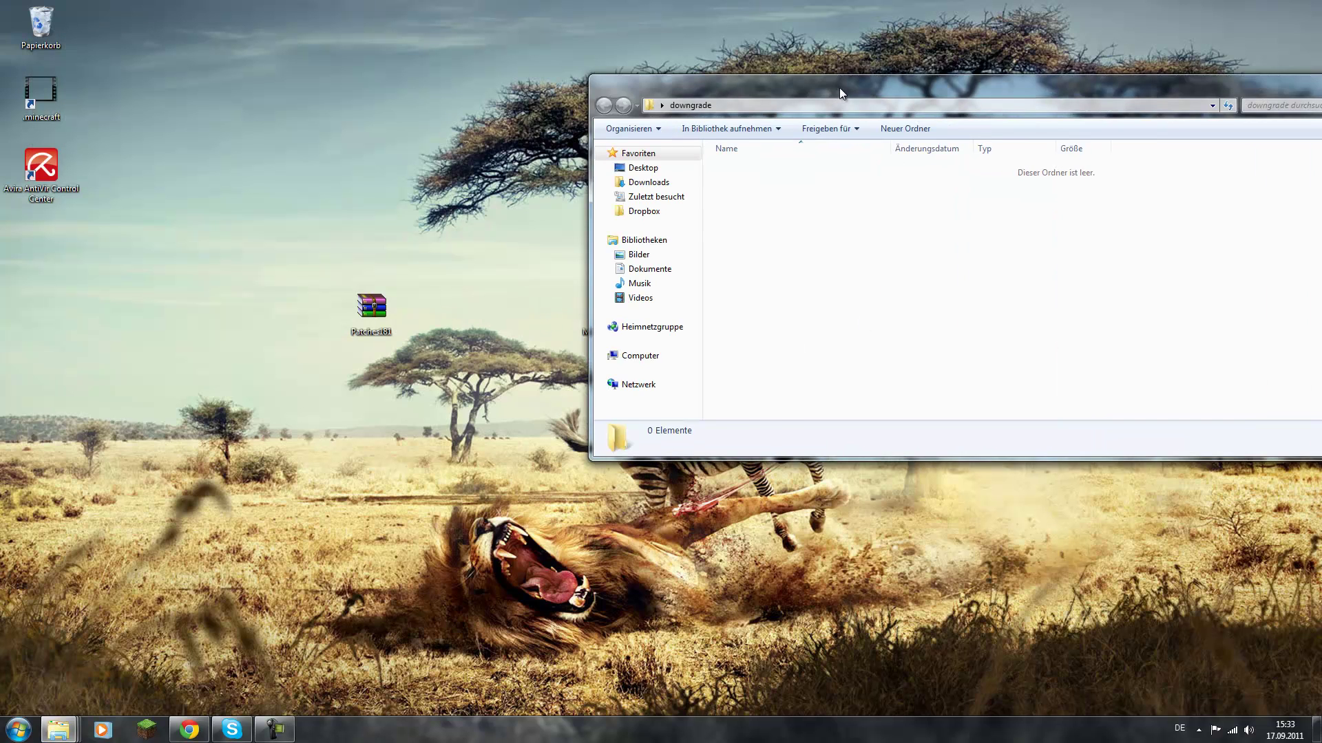
pyautogui.moveTo(840, 88); pyautogui.dragTo(955, 98)
pyautogui.doubleClick(630, 313)
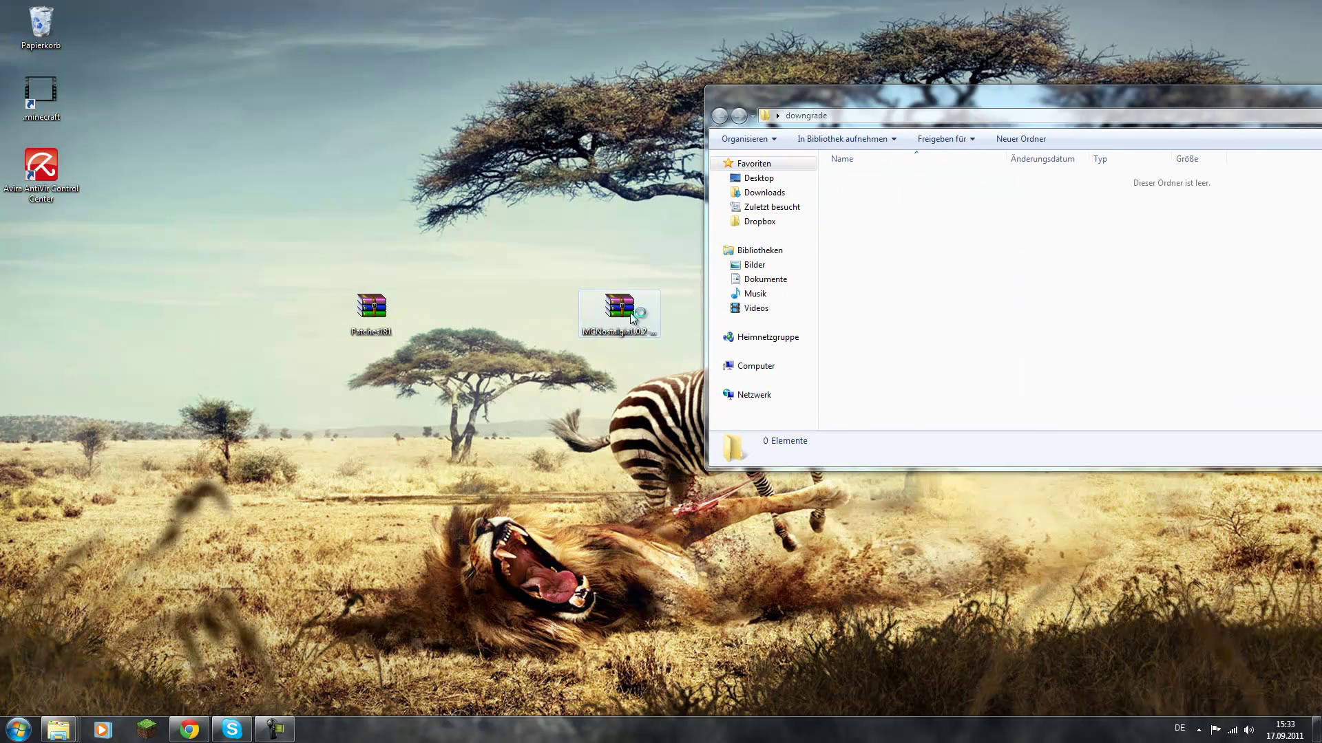
pyautogui.moveTo(163, 338); pyautogui.dragTo(977, 305)
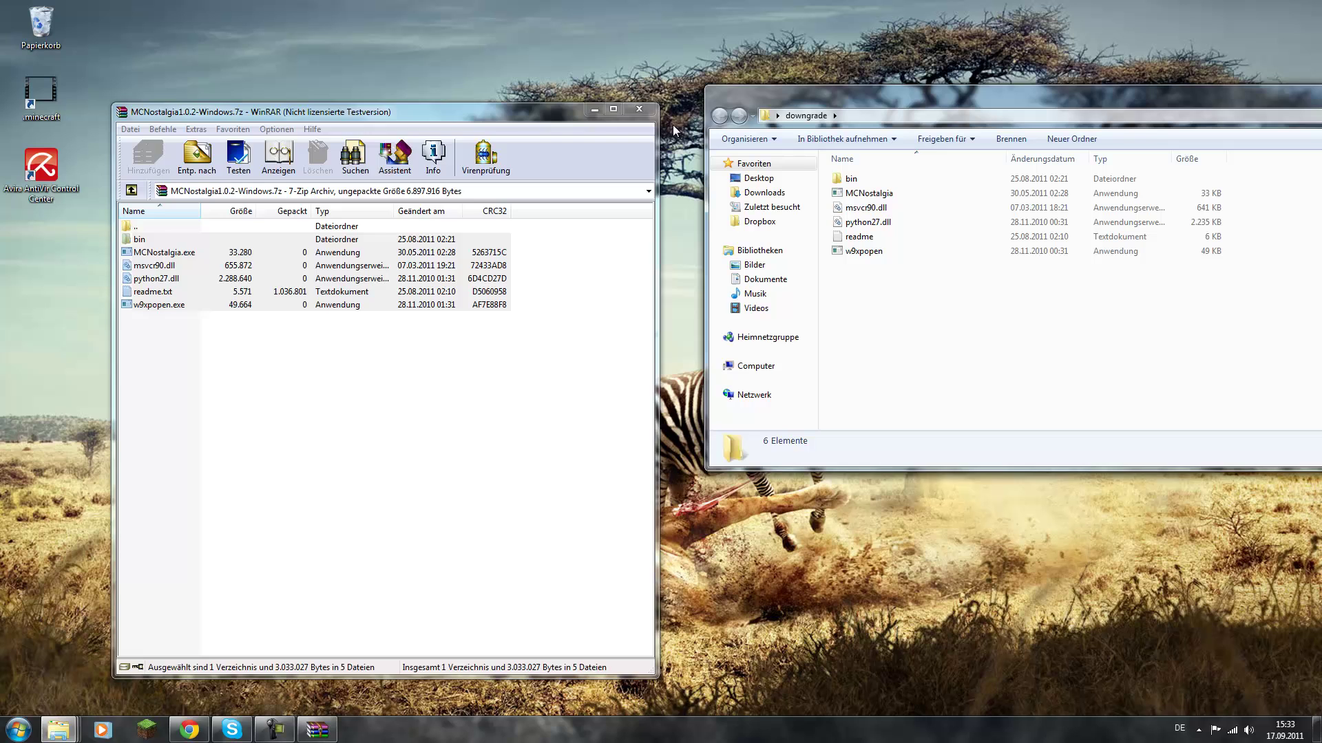
pyautogui.click(639, 110)
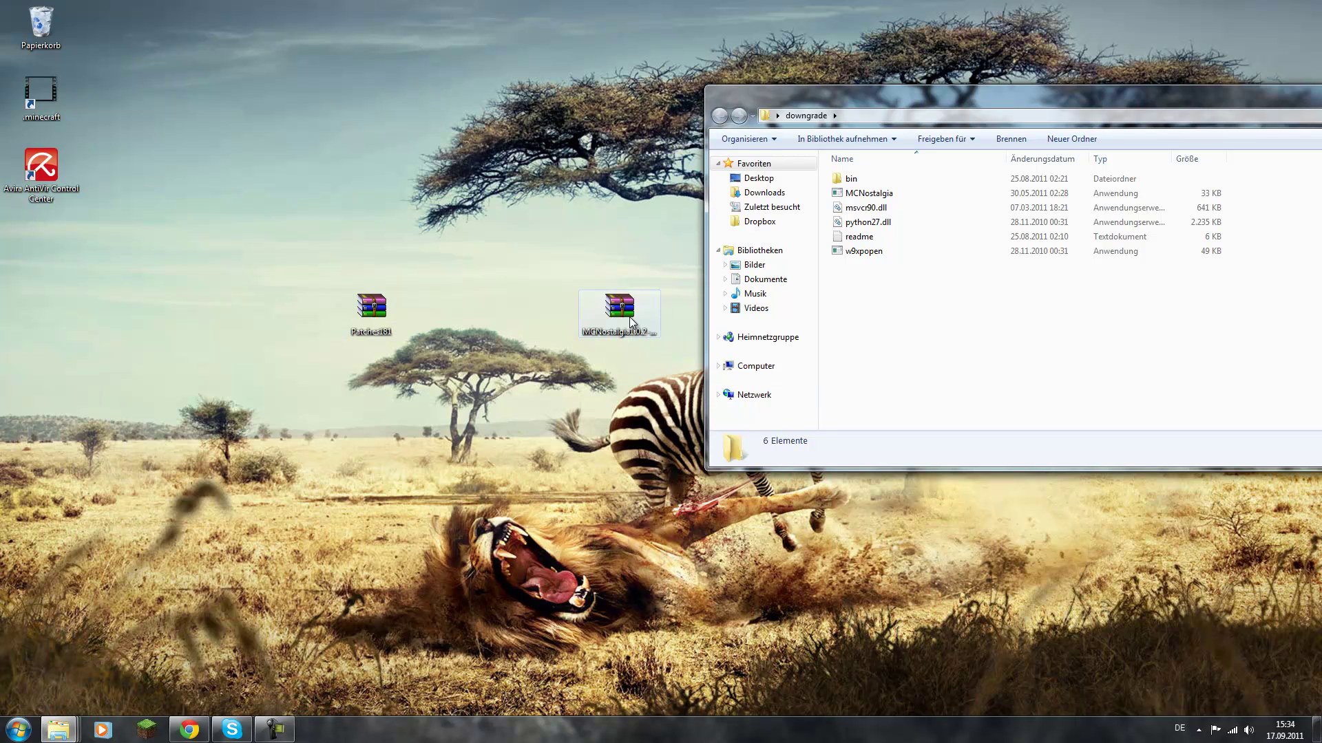
# - Move the Patches181 archive into the downgrade folder
pyautogui.moveTo(629, 317); pyautogui.dragTo(377, 544)
pyautogui.doubleClick(380, 312)
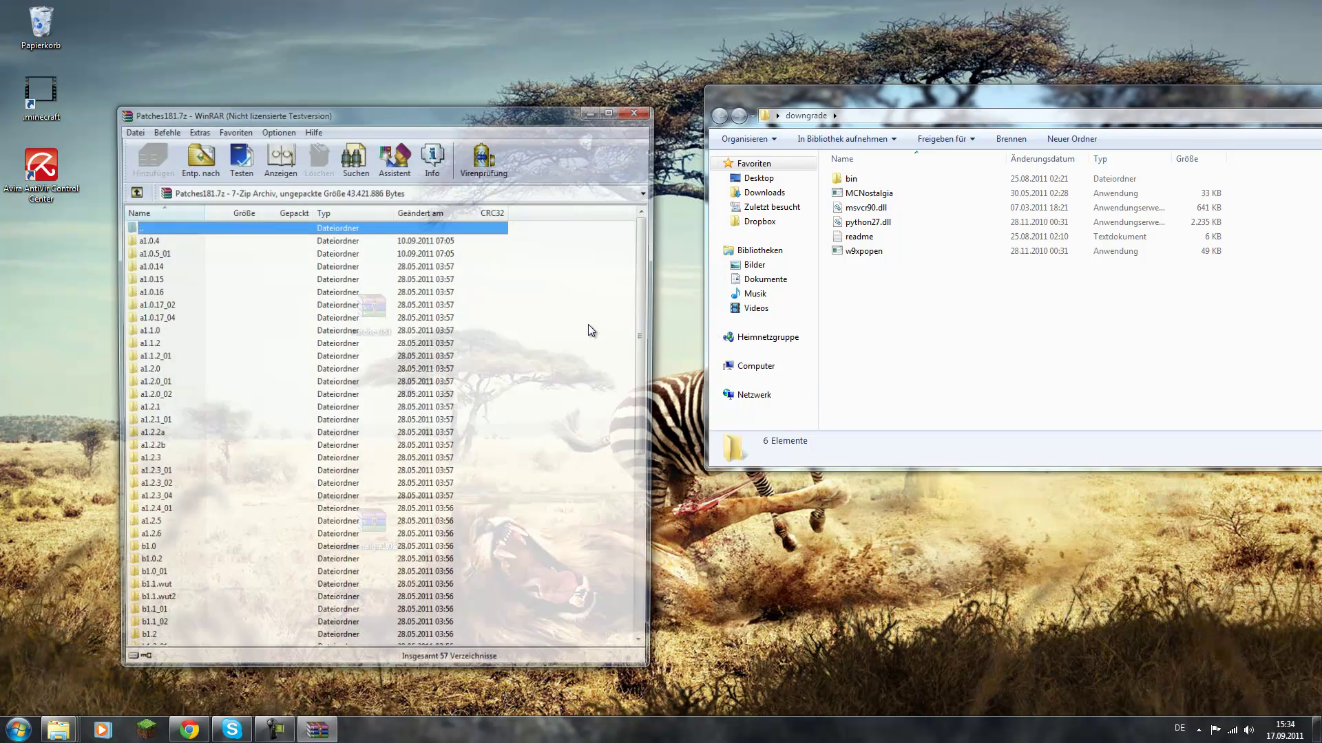
pyautogui.doubleClick(146, 226)
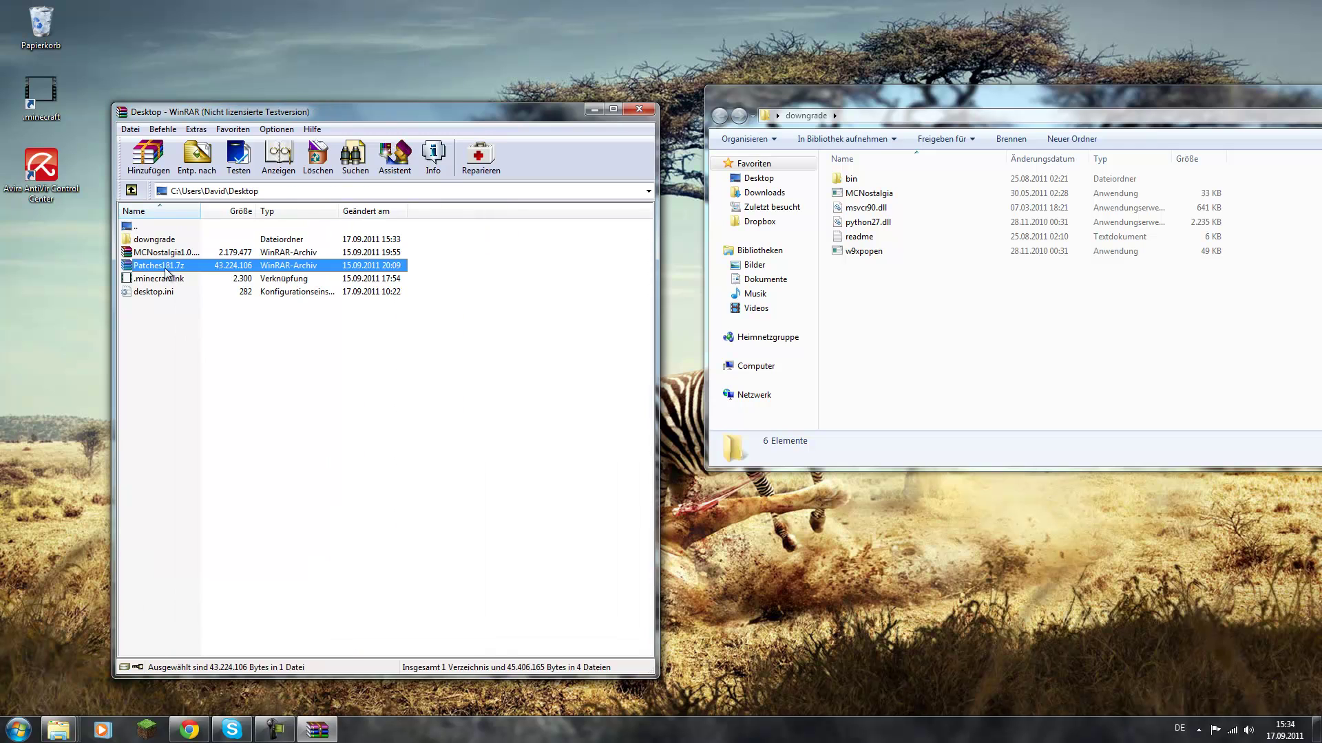
pyautogui.click(639, 111)
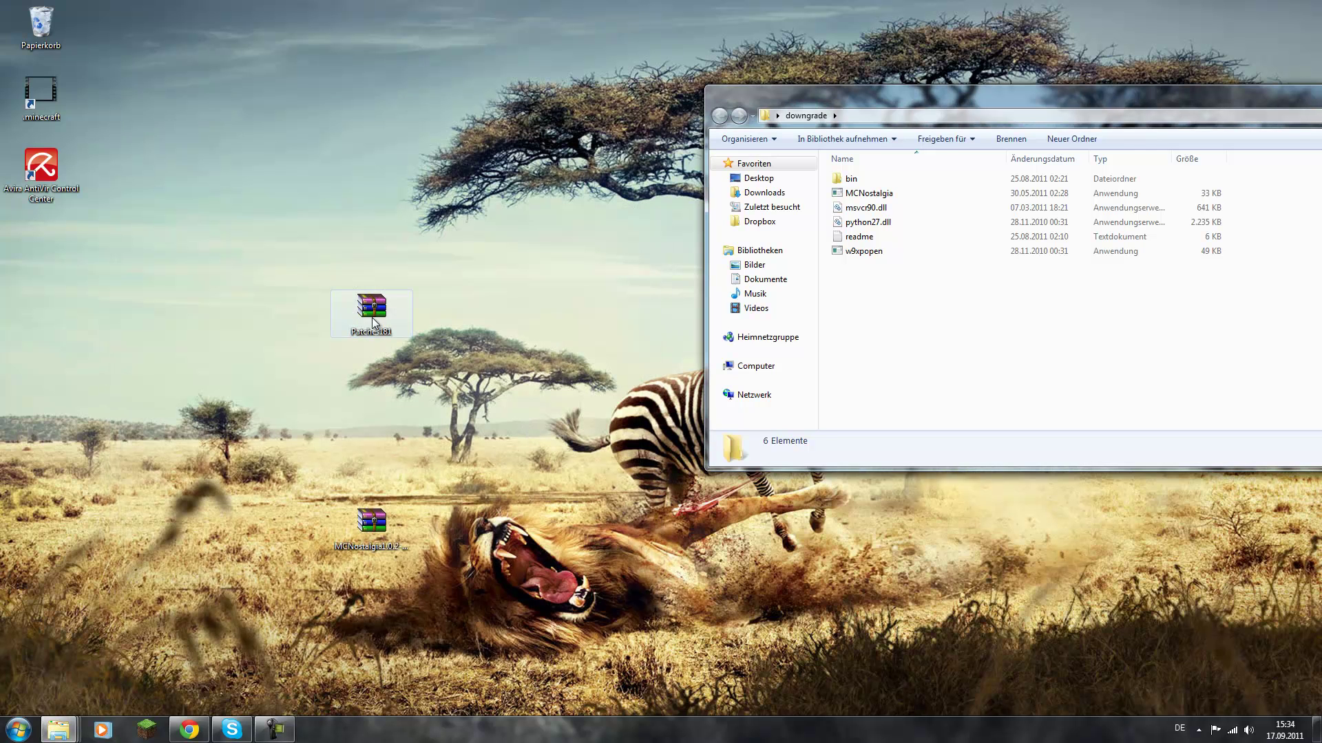
pyautogui.moveTo(372, 316); pyautogui.dragTo(964, 336)
pyautogui.click(1062, 353)
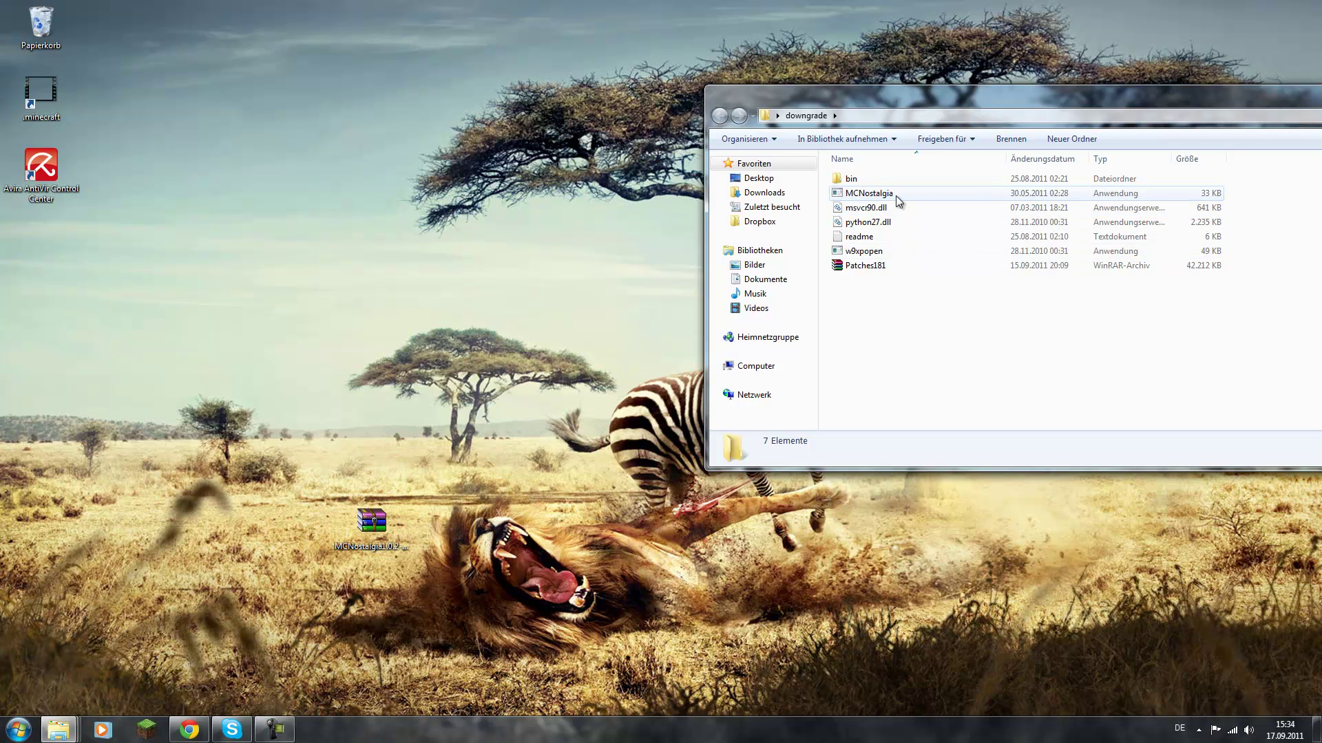
# - Run MCNostalgia.exe and answer 'y' to warnings, error notifications and logging, then close it
pyautogui.doubleClick(875, 196)
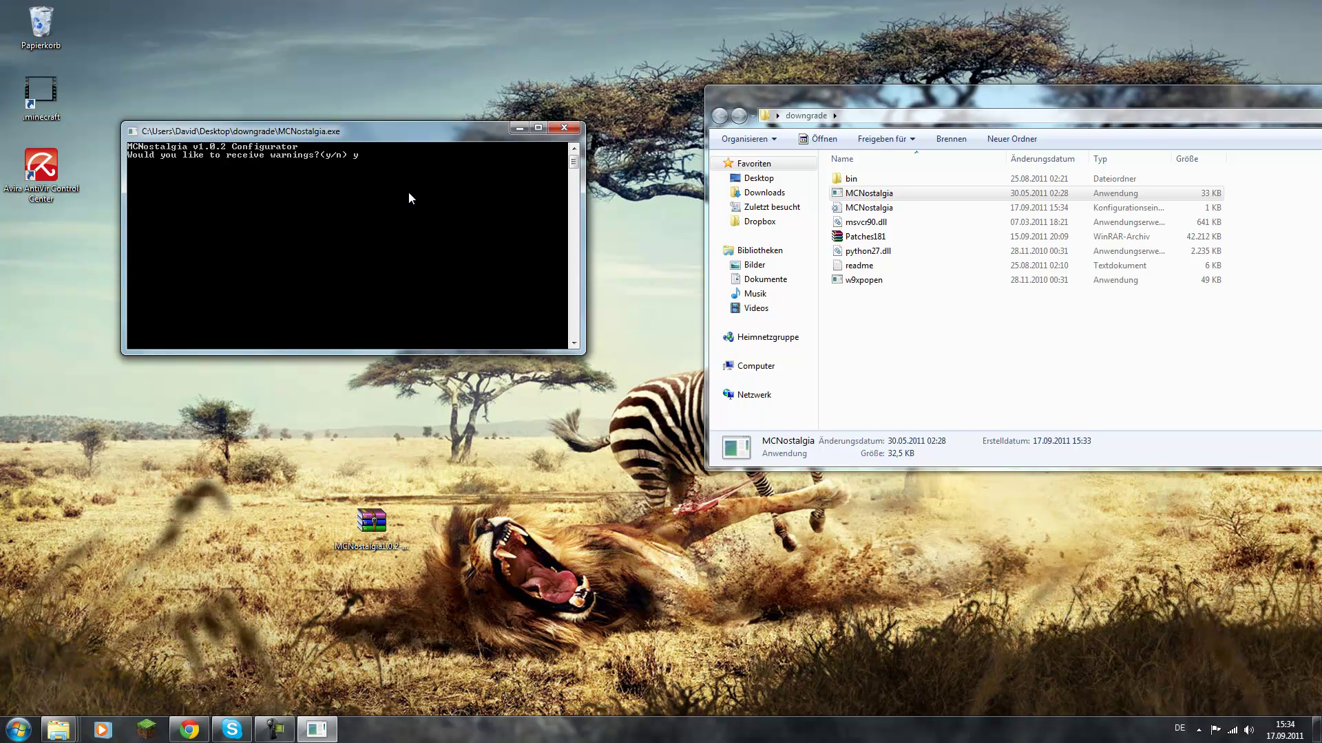
pyautogui.write('y')
pyautogui.press('Return')
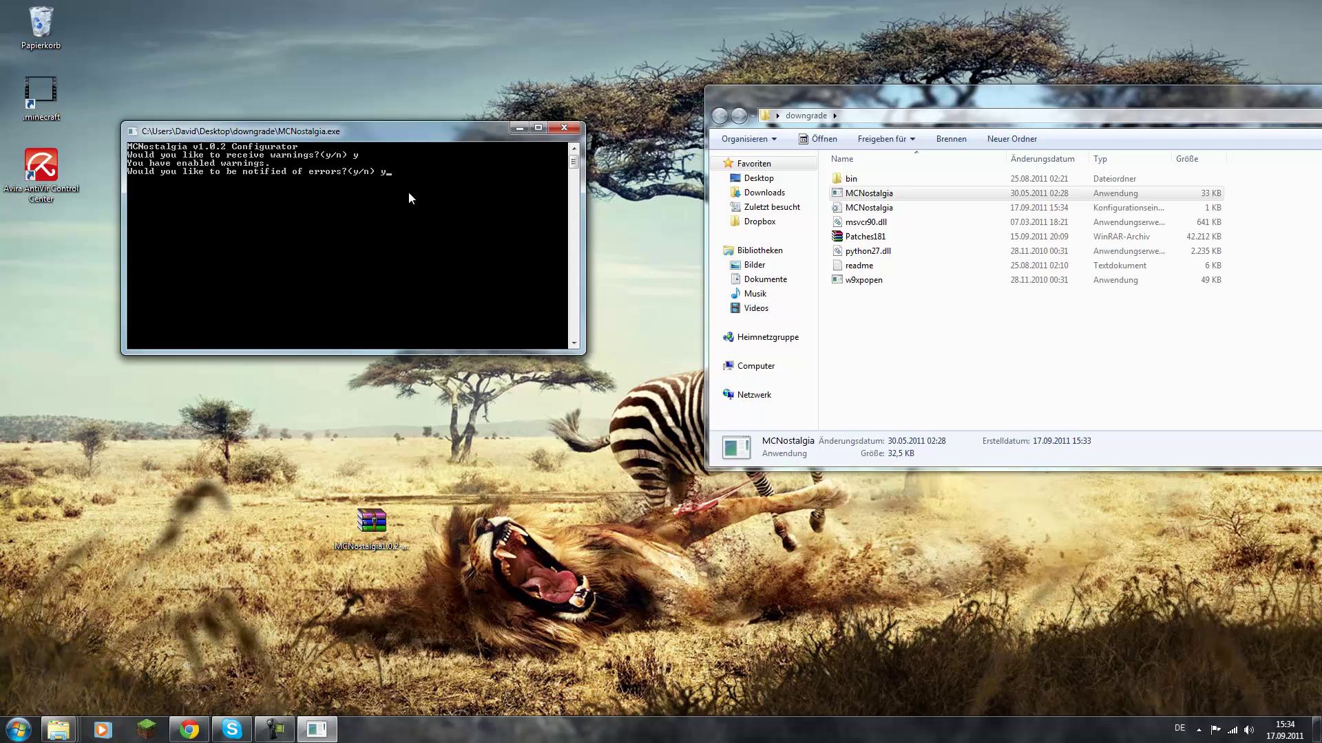
pyautogui.write('y')
pyautogui.press('Return')
pyautogui.write('y')
pyautogui.press('Return')
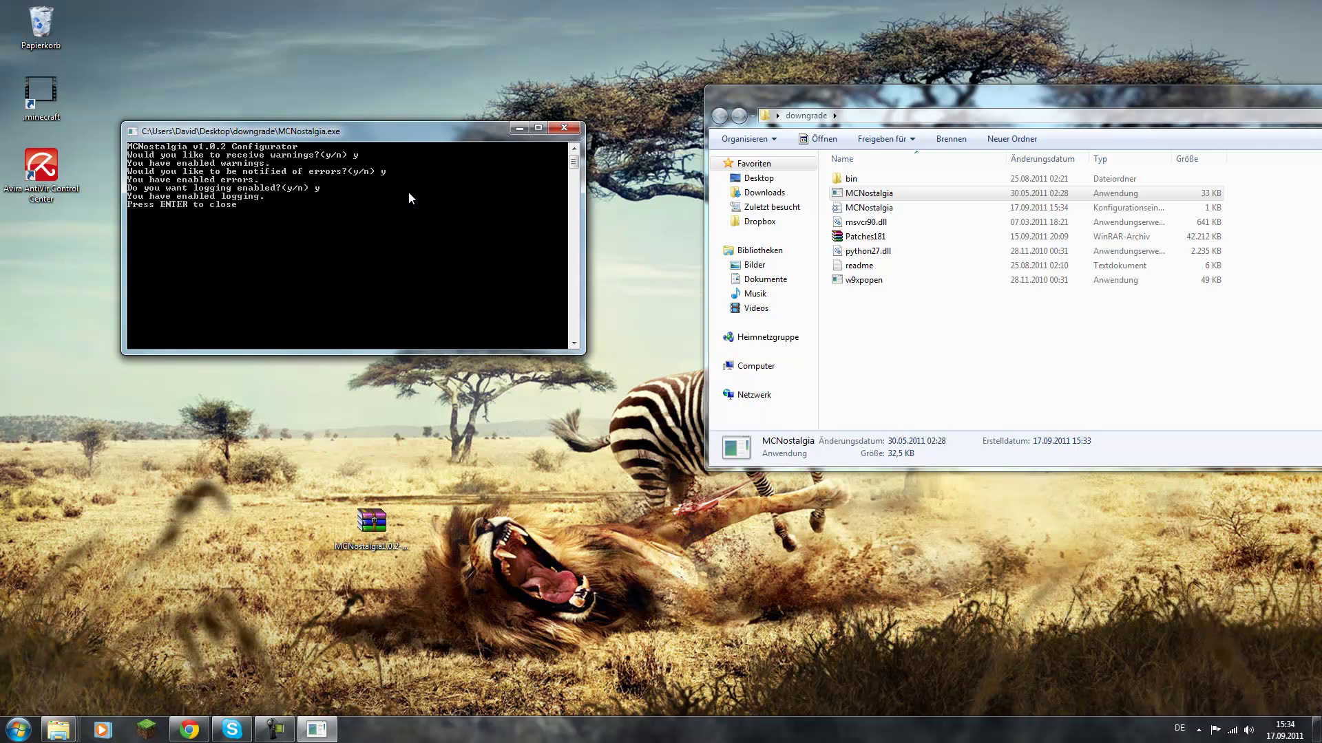
pyautogui.press('Return')
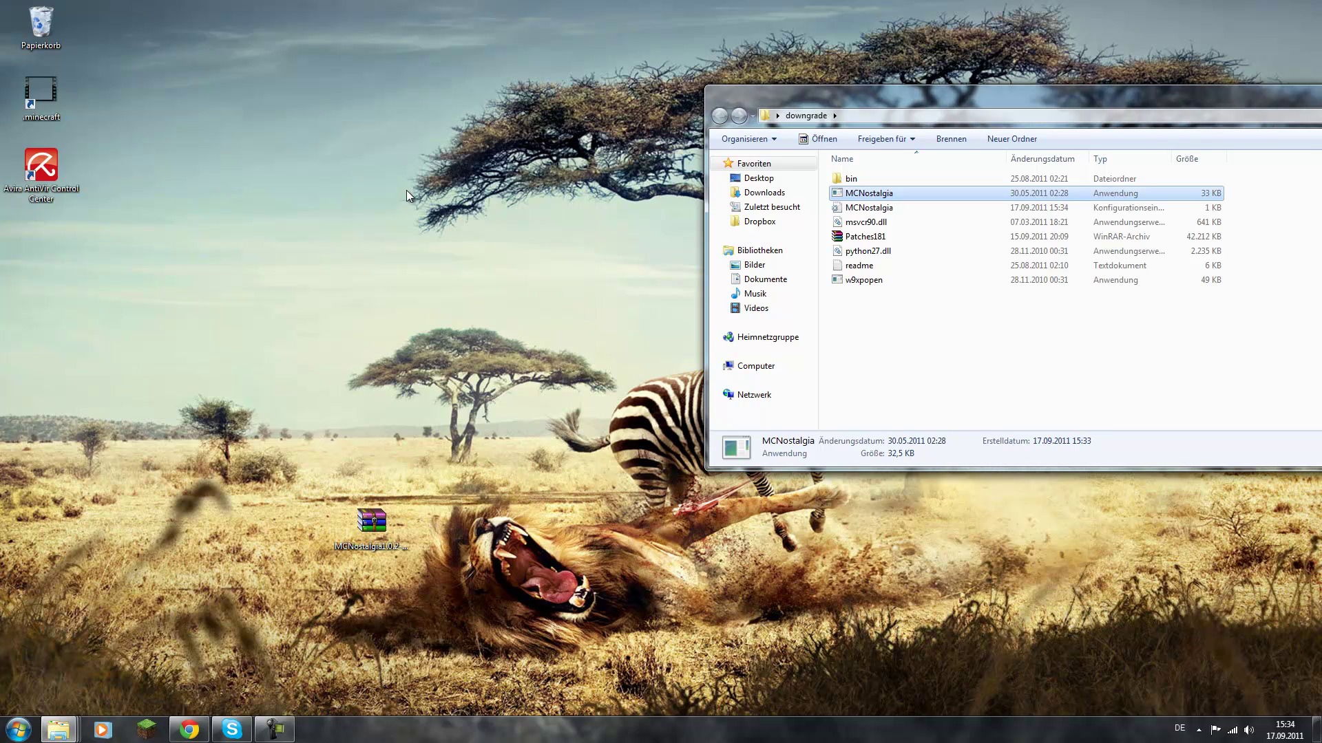
# - Launch Minecraft and log in to reach the Beta 1.8.1 title menu
pyautogui.click(136, 732)
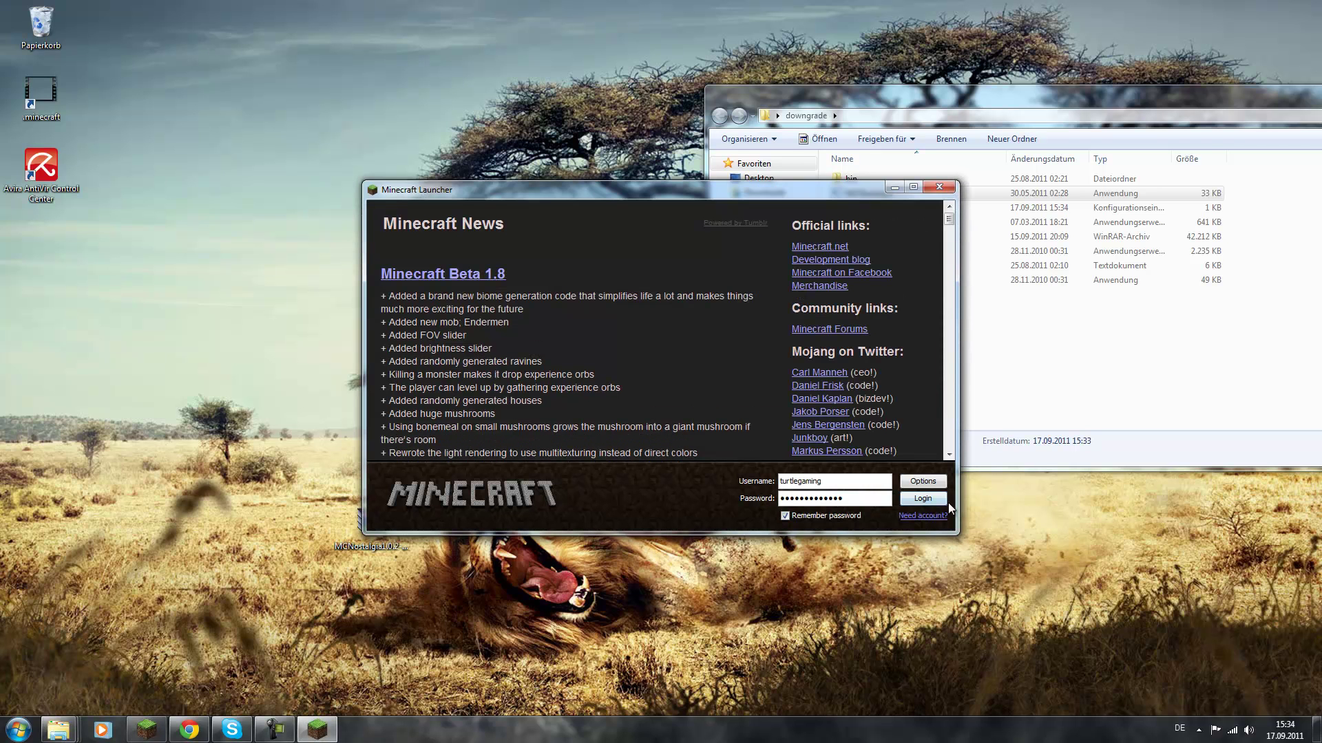
pyautogui.click(939, 503)
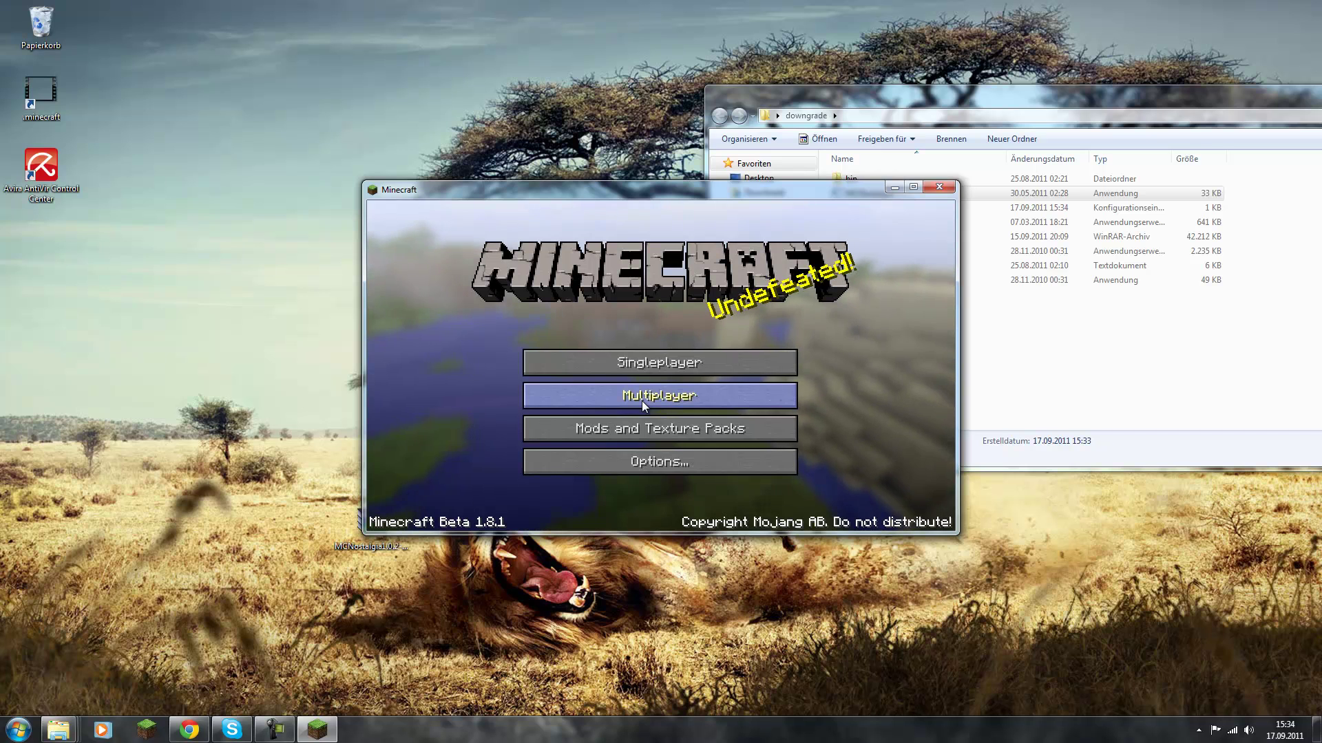
# - Browse from the texture pack folder to .minecraft\bin to inspect minecraft.jar, then close Minecraft
pyautogui.click(617, 430)
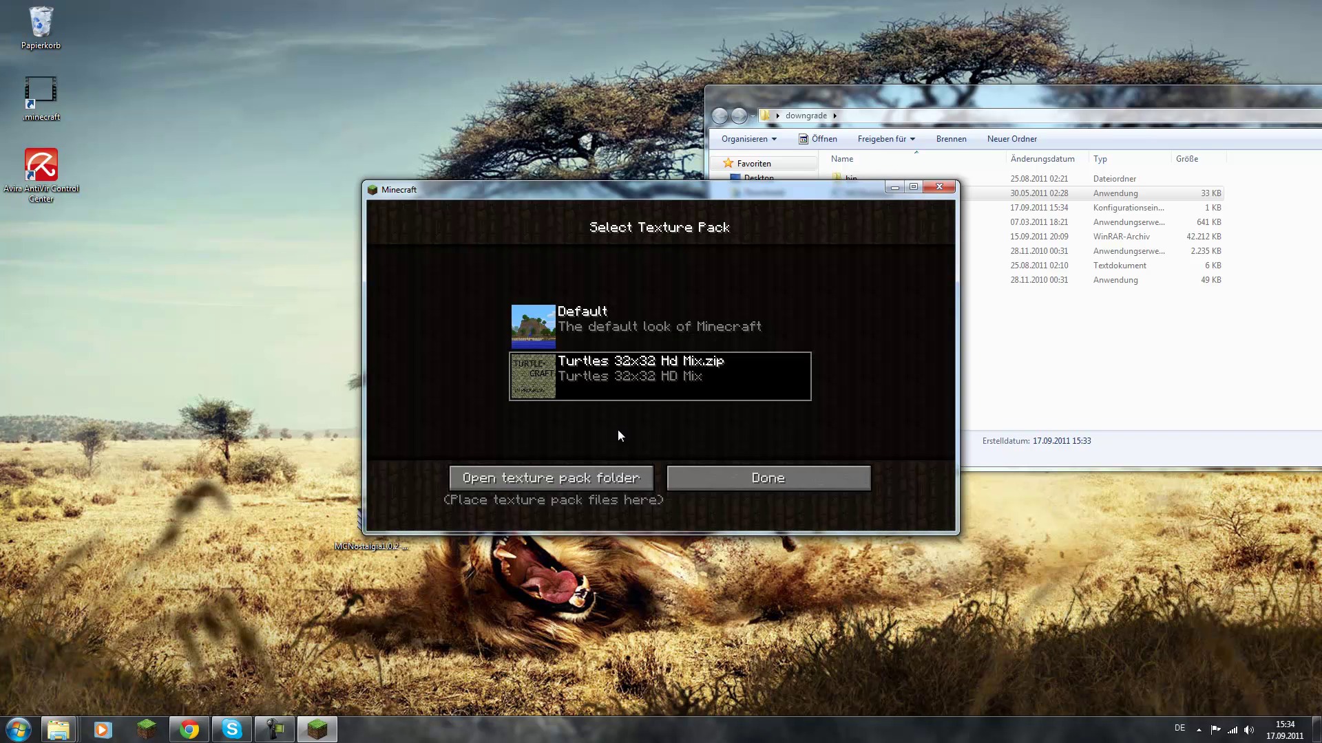
pyautogui.click(548, 477)
pyautogui.click(234, 31)
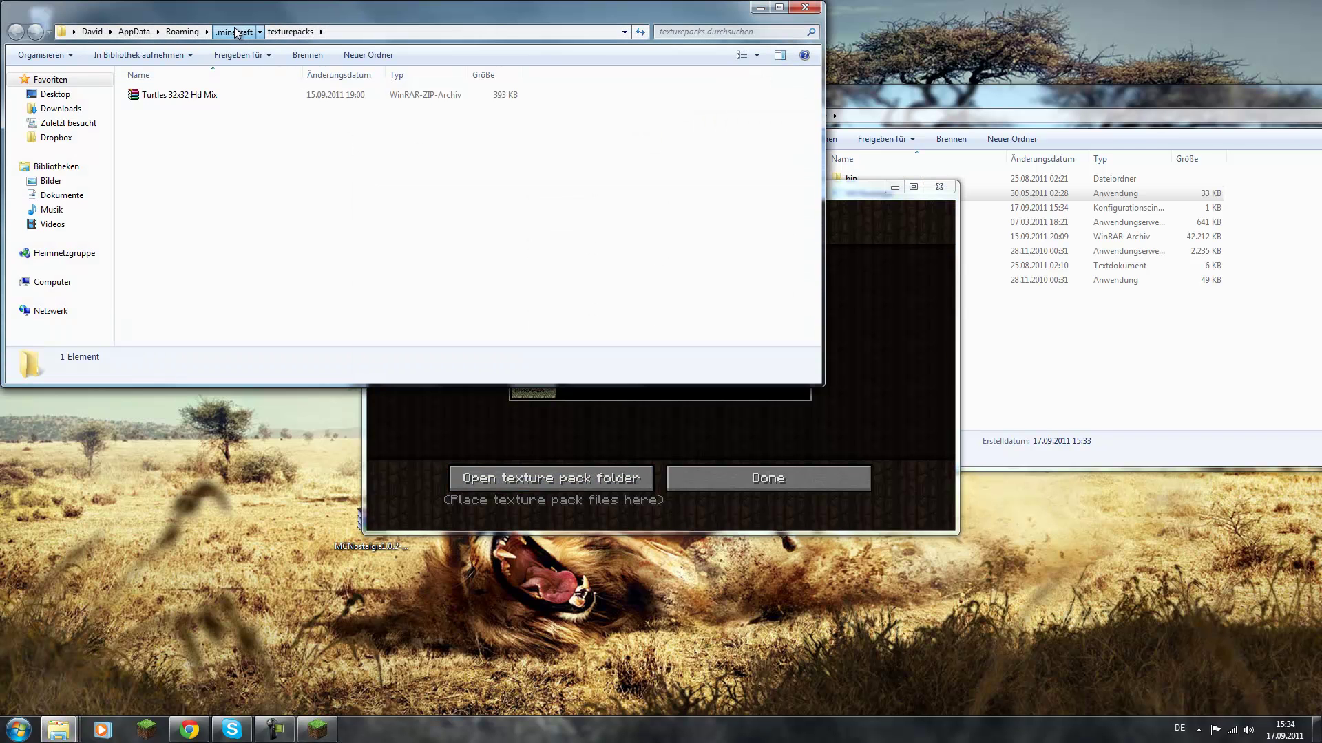
pyautogui.doubleClick(166, 96)
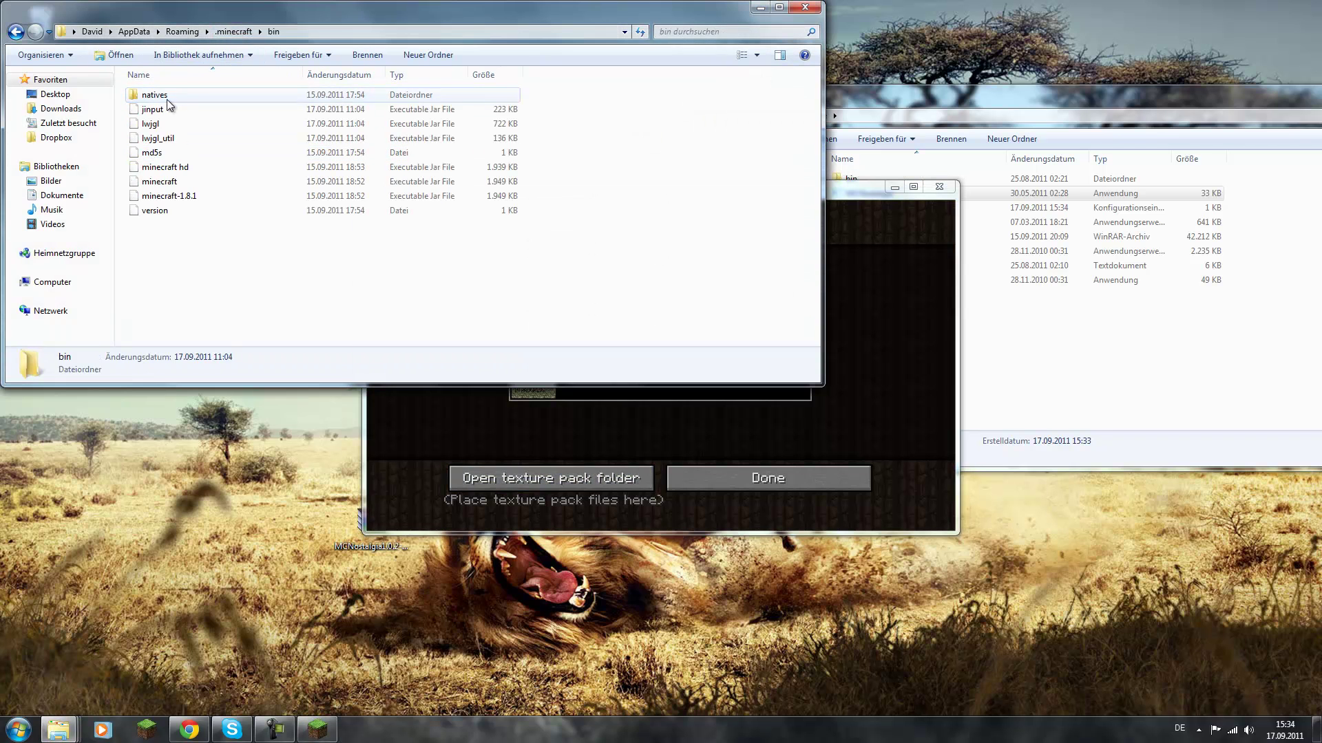
pyautogui.click(145, 182)
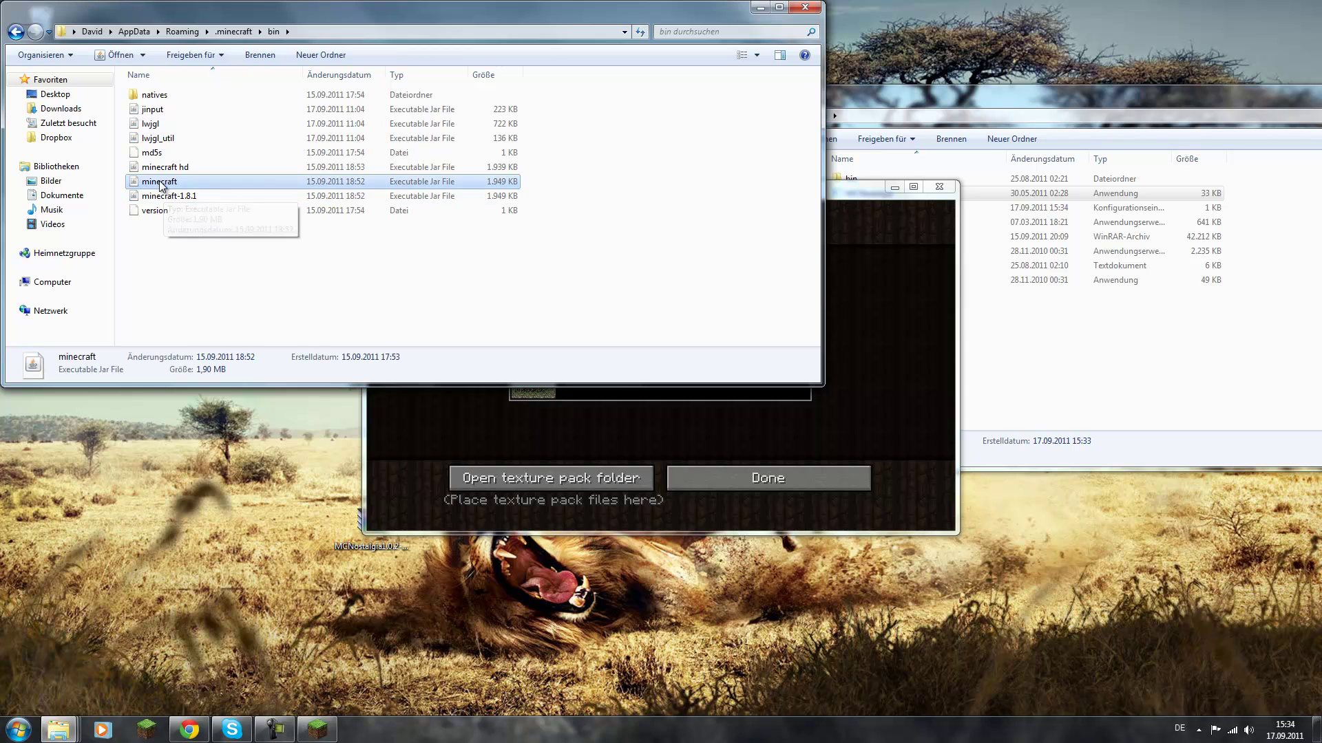
pyautogui.rightClick(160, 182)
pyautogui.click(622, 289)
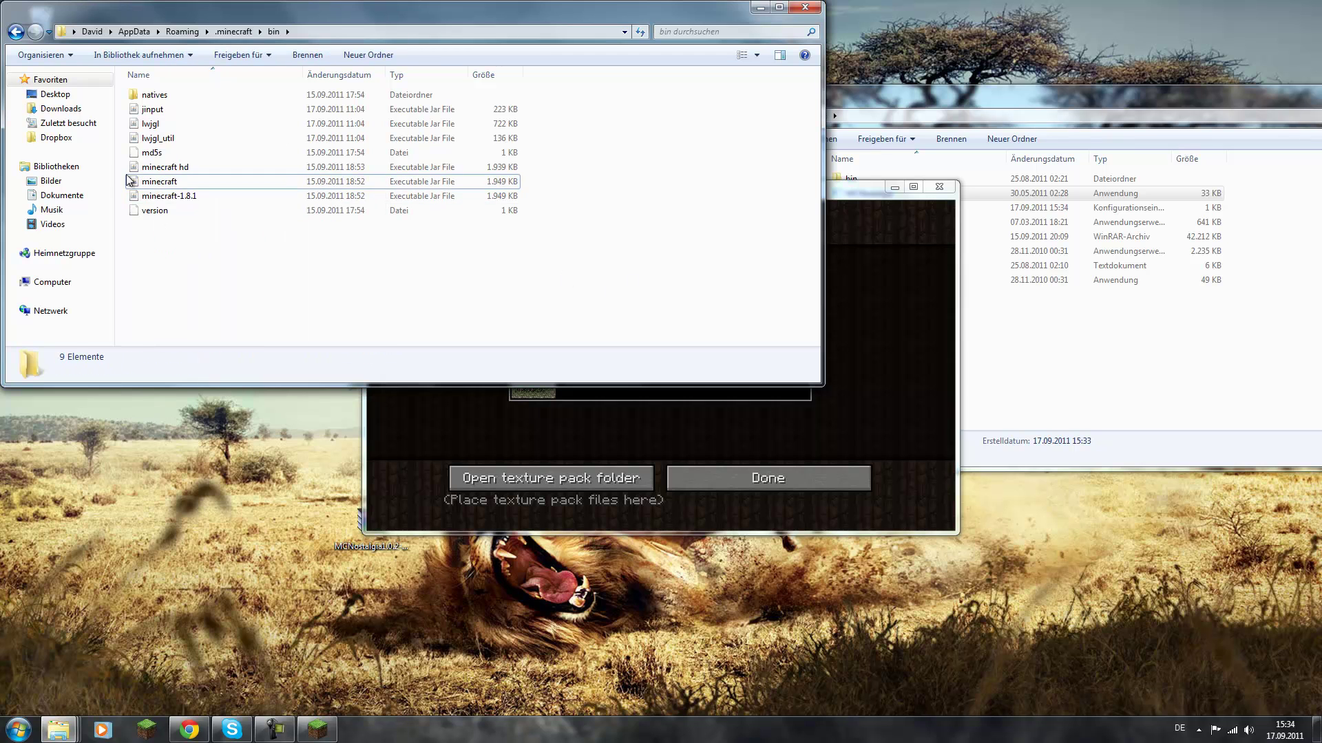
pyautogui.click(805, 6)
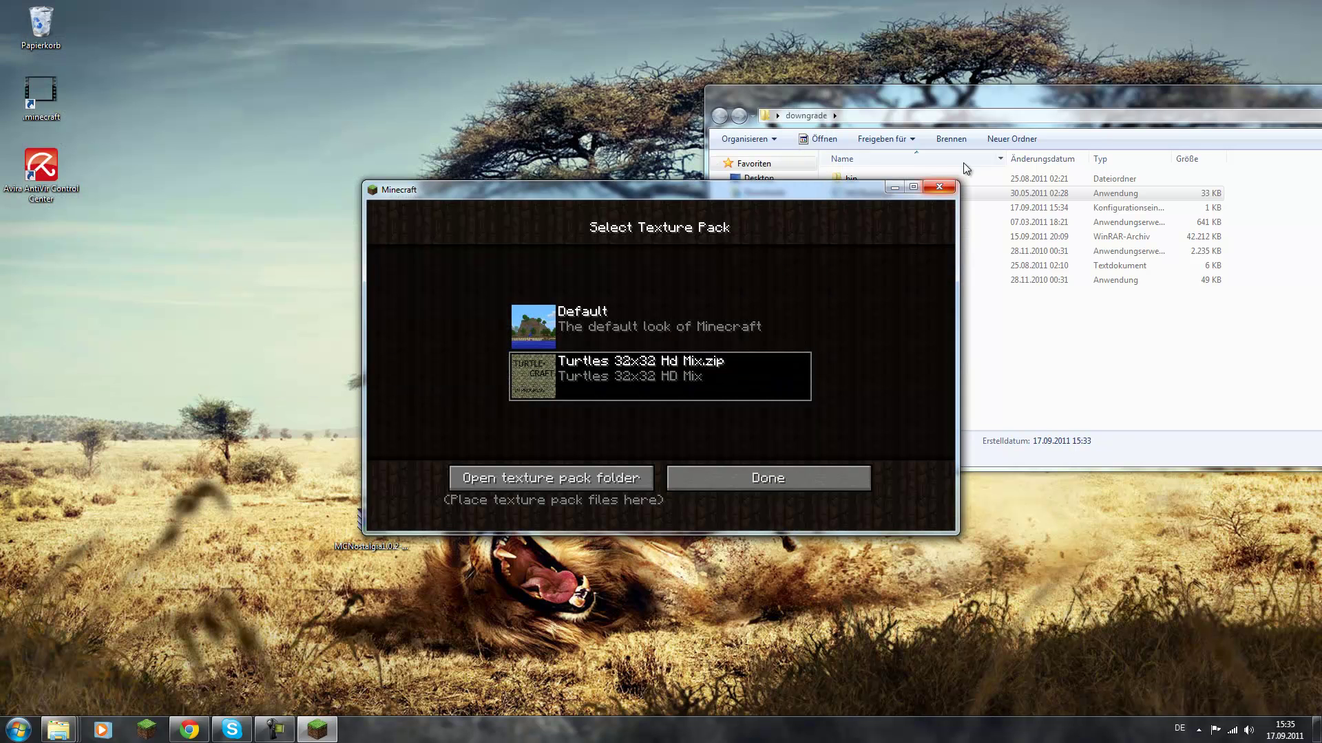
pyautogui.click(939, 184)
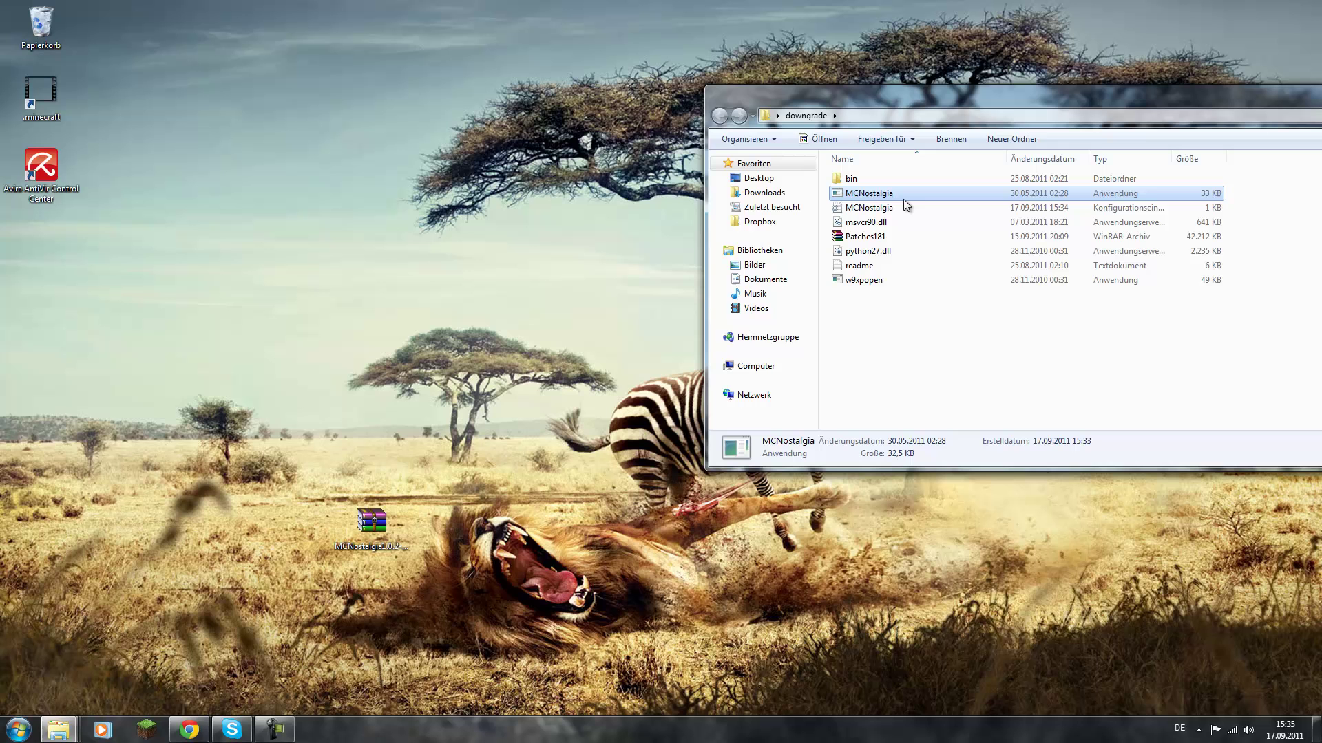
# - Open Patches181.7z in WinRAR alongside the downgrade\bin folder in Explorer
pyautogui.doubleClick(861, 236)
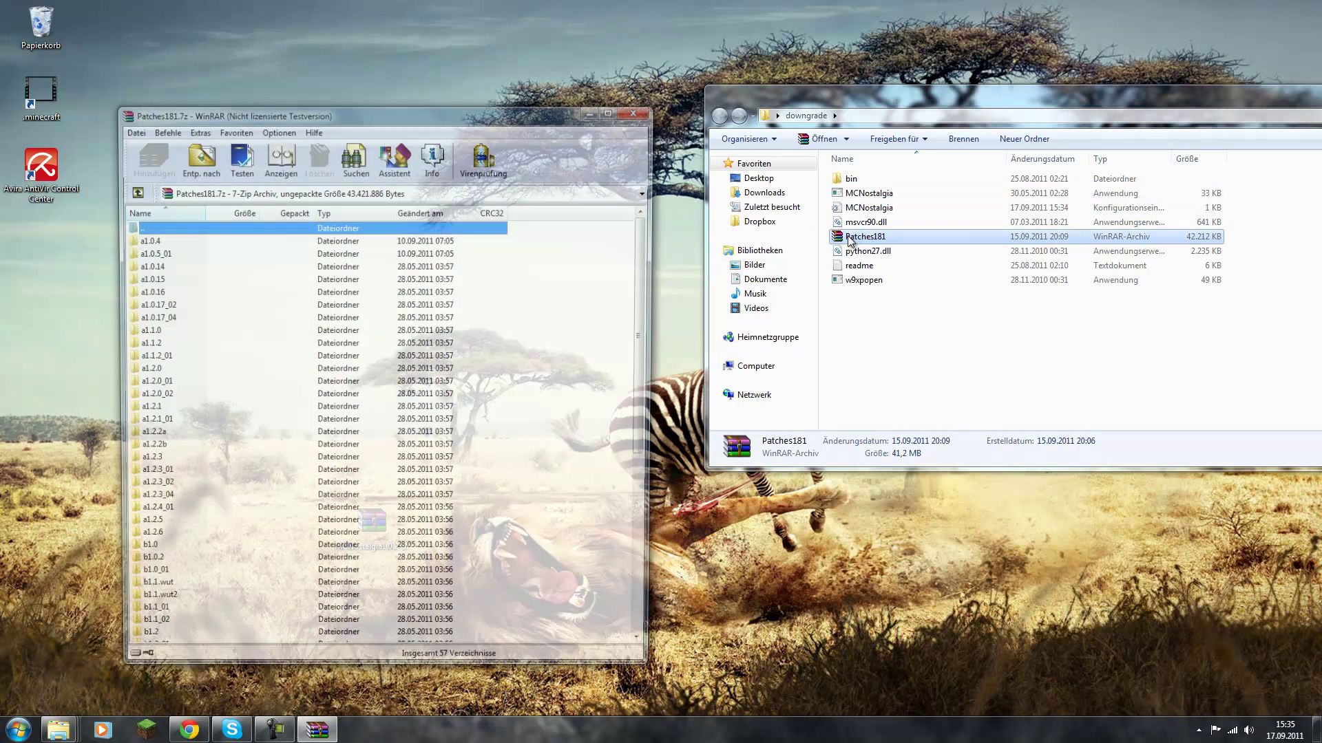
pyautogui.scroll(-9, 380, 297)
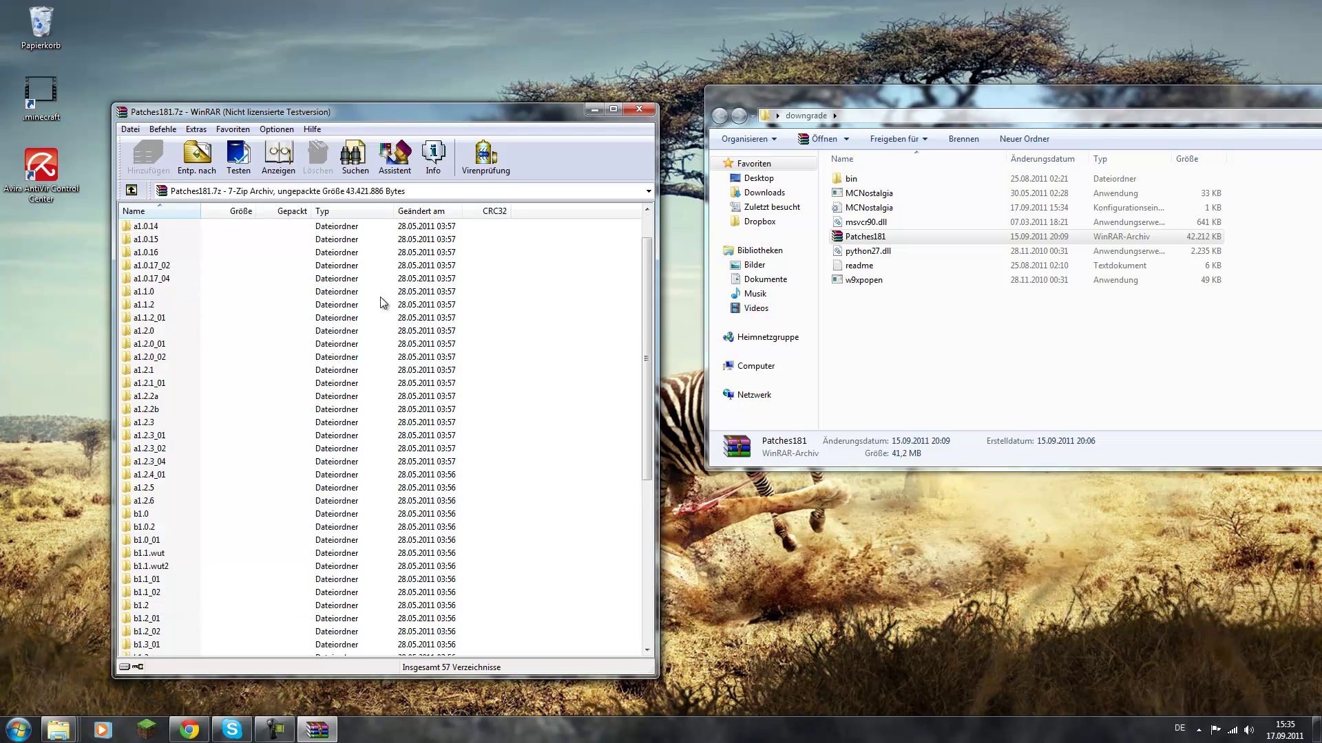
pyautogui.scroll(7, 380, 296)
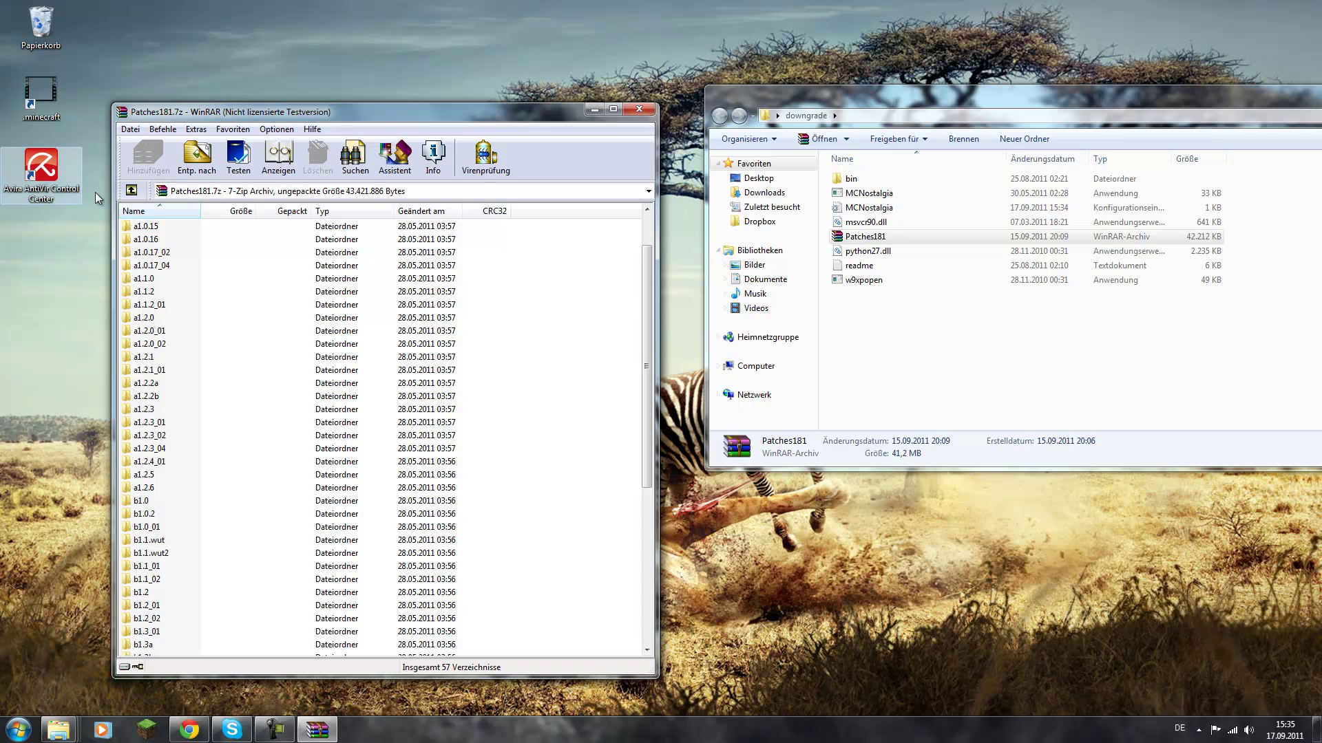
pyautogui.click(856, 179)
pyautogui.doubleClick(856, 179)
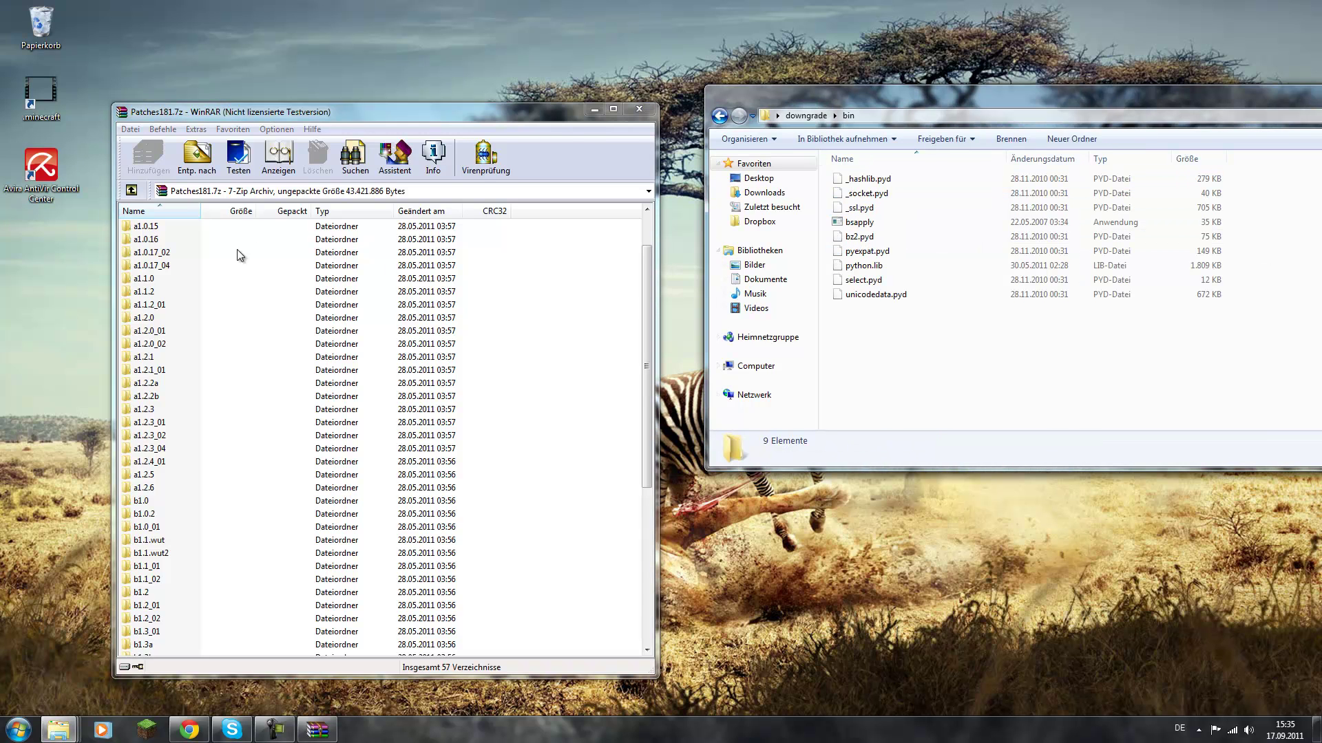
# - Extract the five a1.0.4 patch files from the archive into downgrade\bin
pyautogui.doubleClick(147, 228)
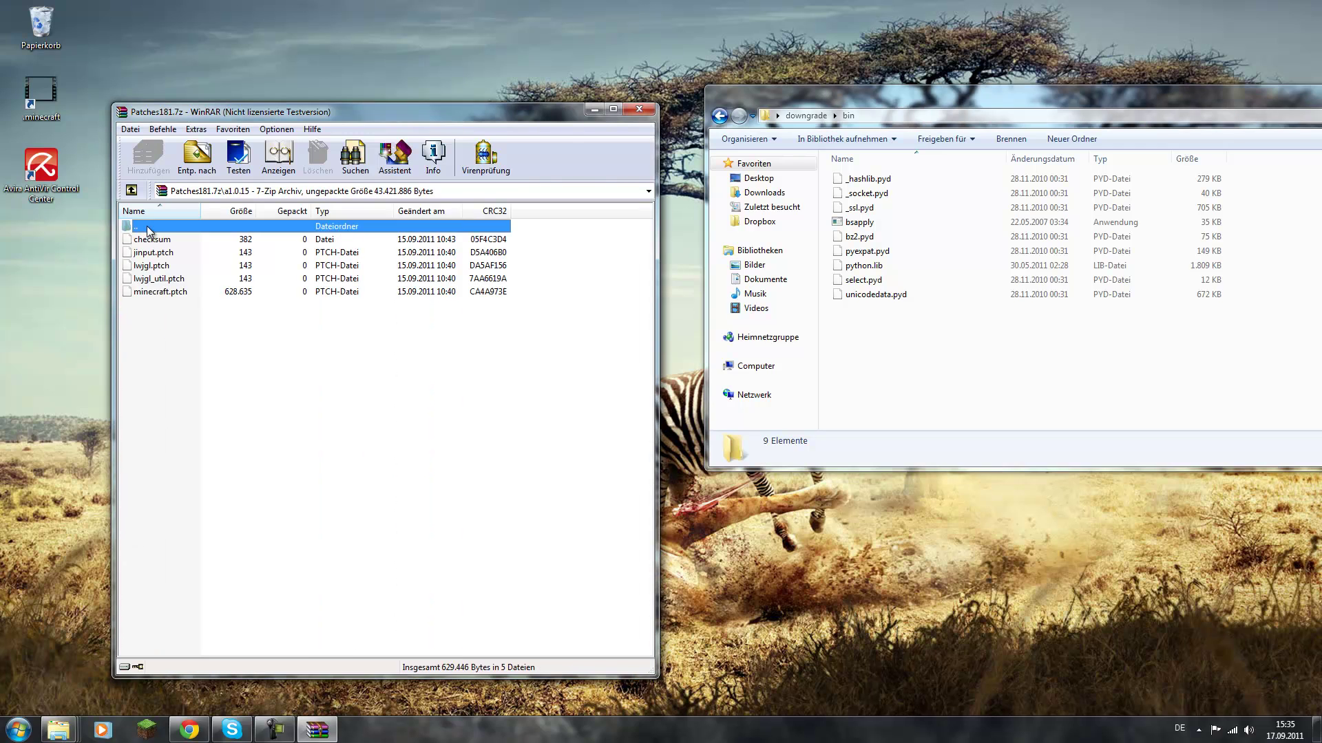
pyautogui.moveTo(173, 325); pyautogui.dragTo(158, 238)
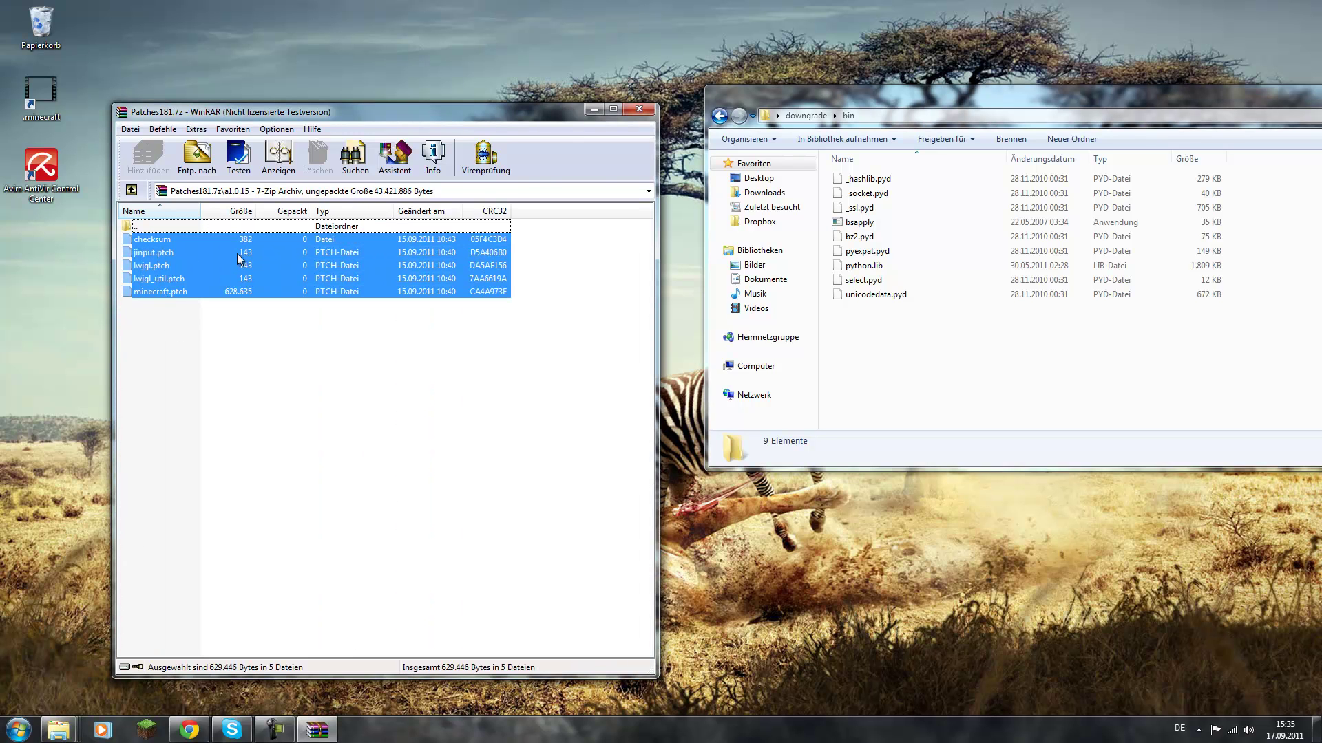
pyautogui.doubleClick(135, 226)
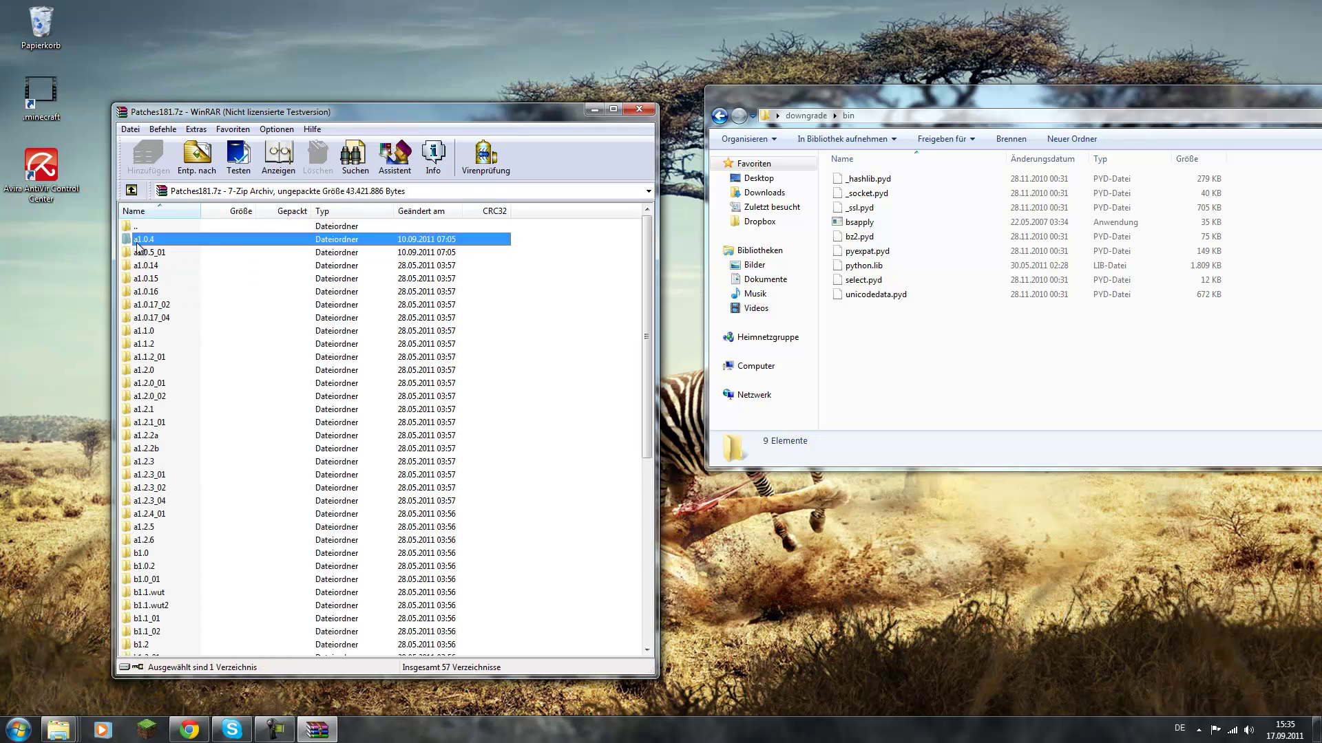
pyautogui.doubleClick(138, 241)
pyautogui.moveTo(165, 339); pyautogui.dragTo(143, 257)
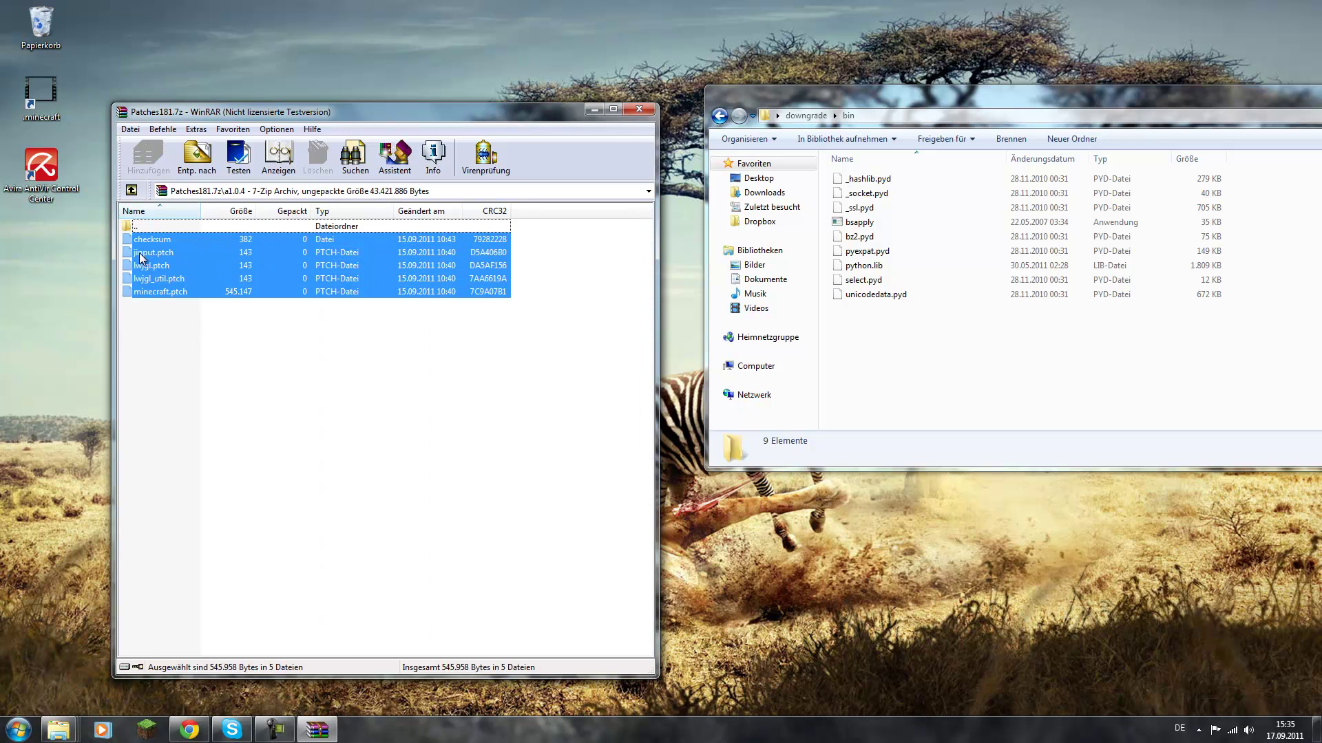
pyautogui.click(806, 117)
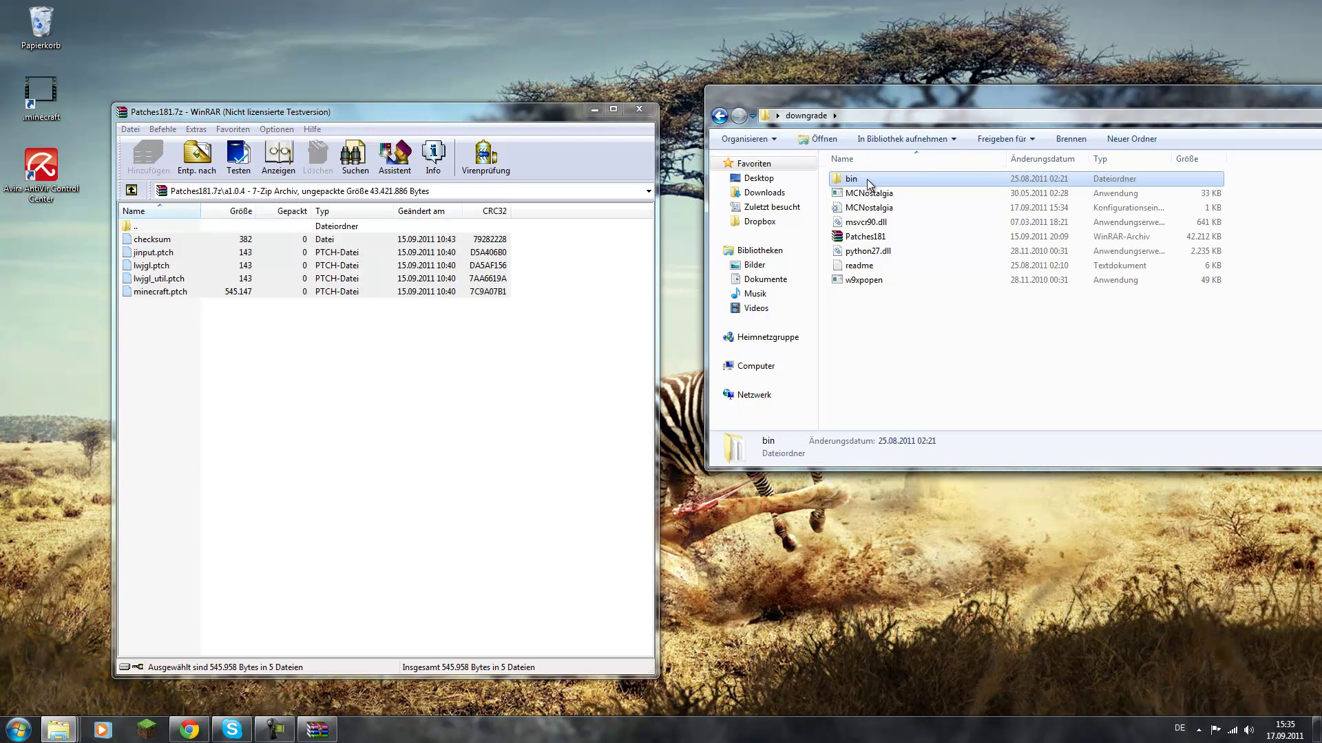
pyautogui.doubleClick(866, 179)
pyautogui.moveTo(163, 254); pyautogui.dragTo(1023, 366)
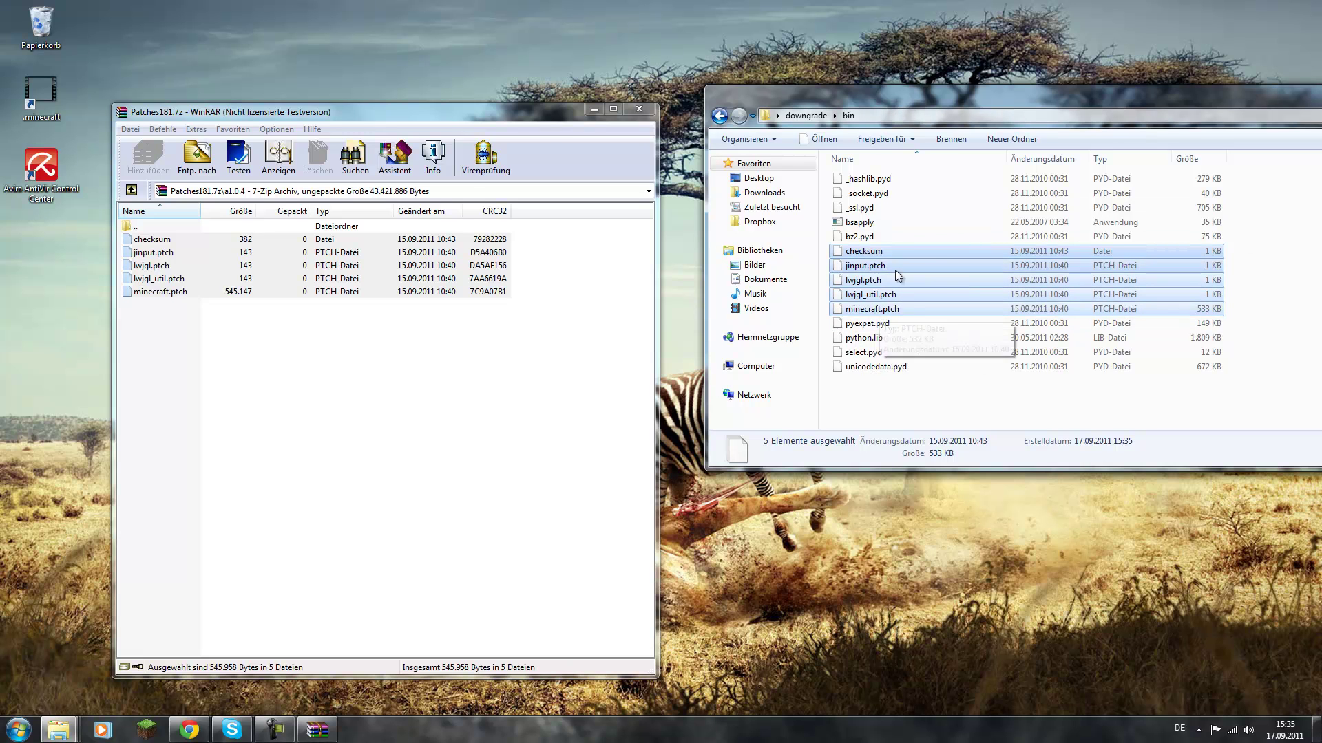
pyautogui.click(803, 117)
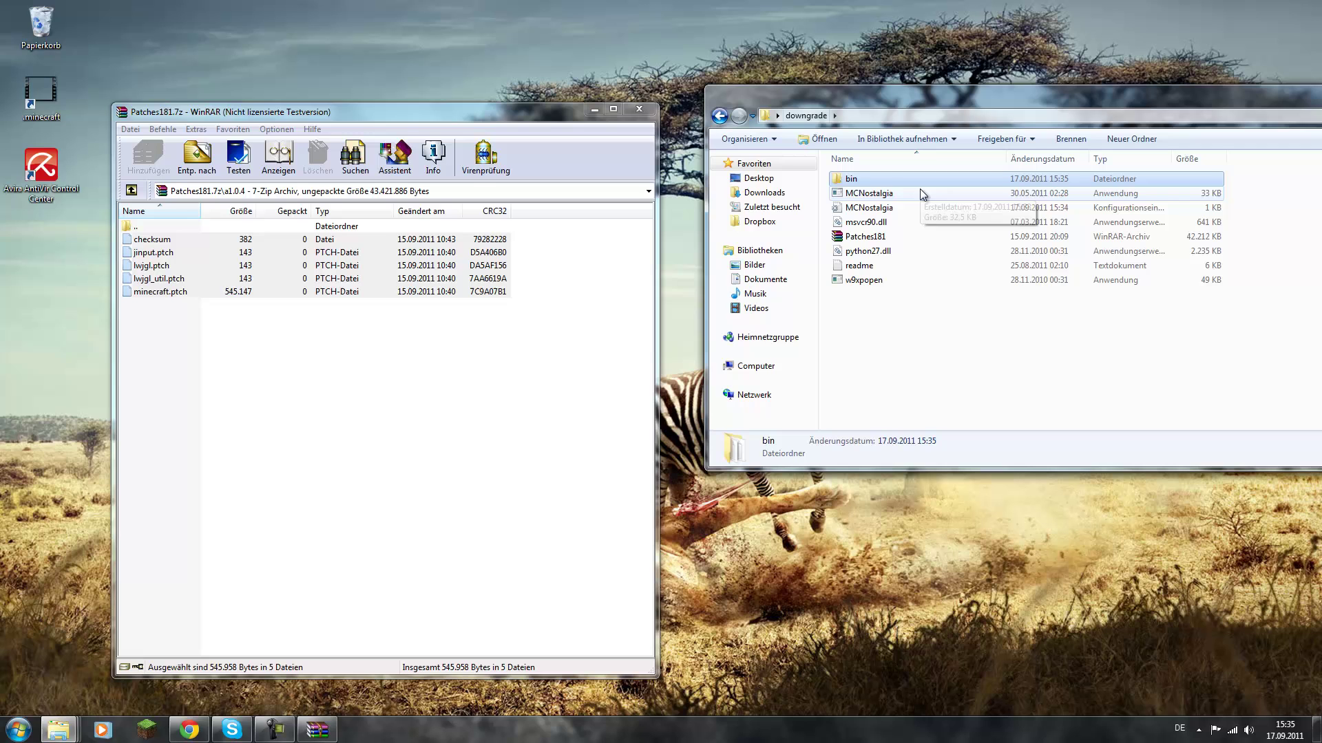
# - Launch MCNostalgia.exe and position its console window in the middle of the desktop
pyautogui.click(864, 196)
pyautogui.doubleClick(865, 195)
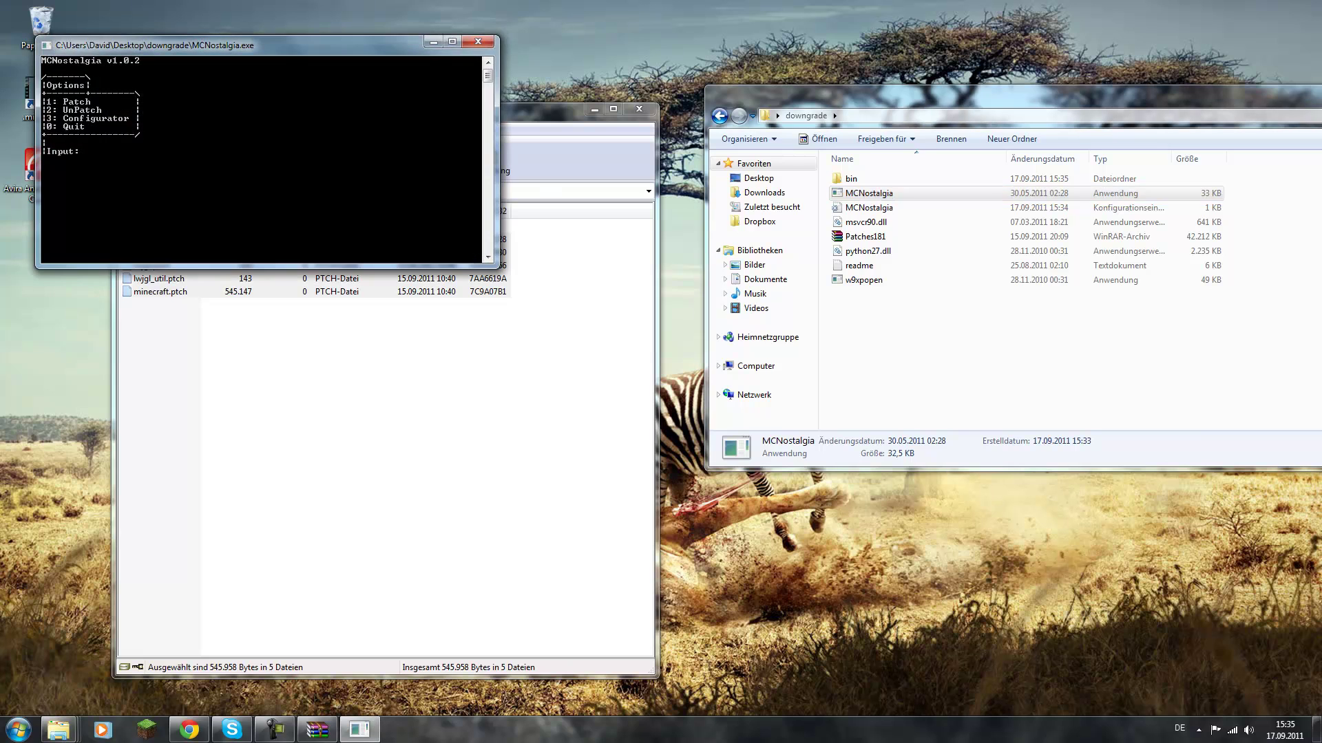
pyautogui.click(451, 42)
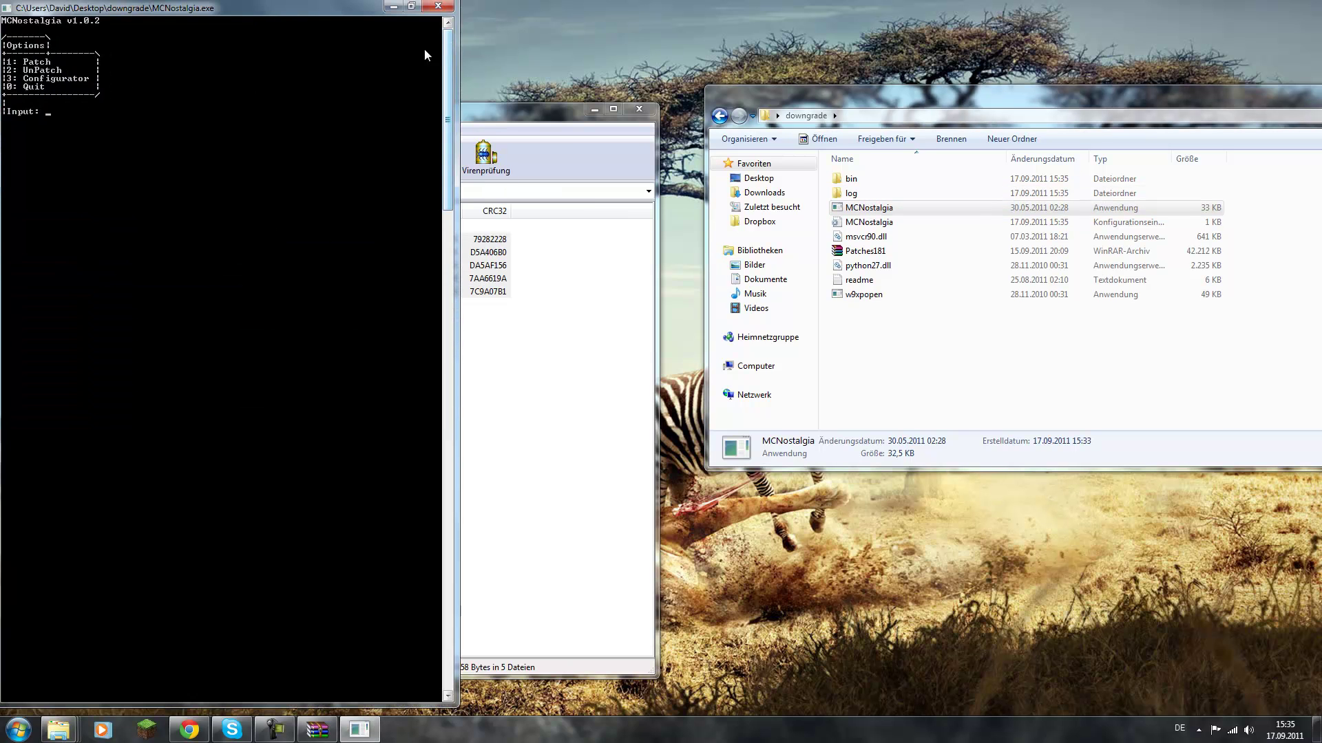
pyautogui.click(413, 6)
pyautogui.moveTo(264, 36); pyautogui.dragTo(678, 164)
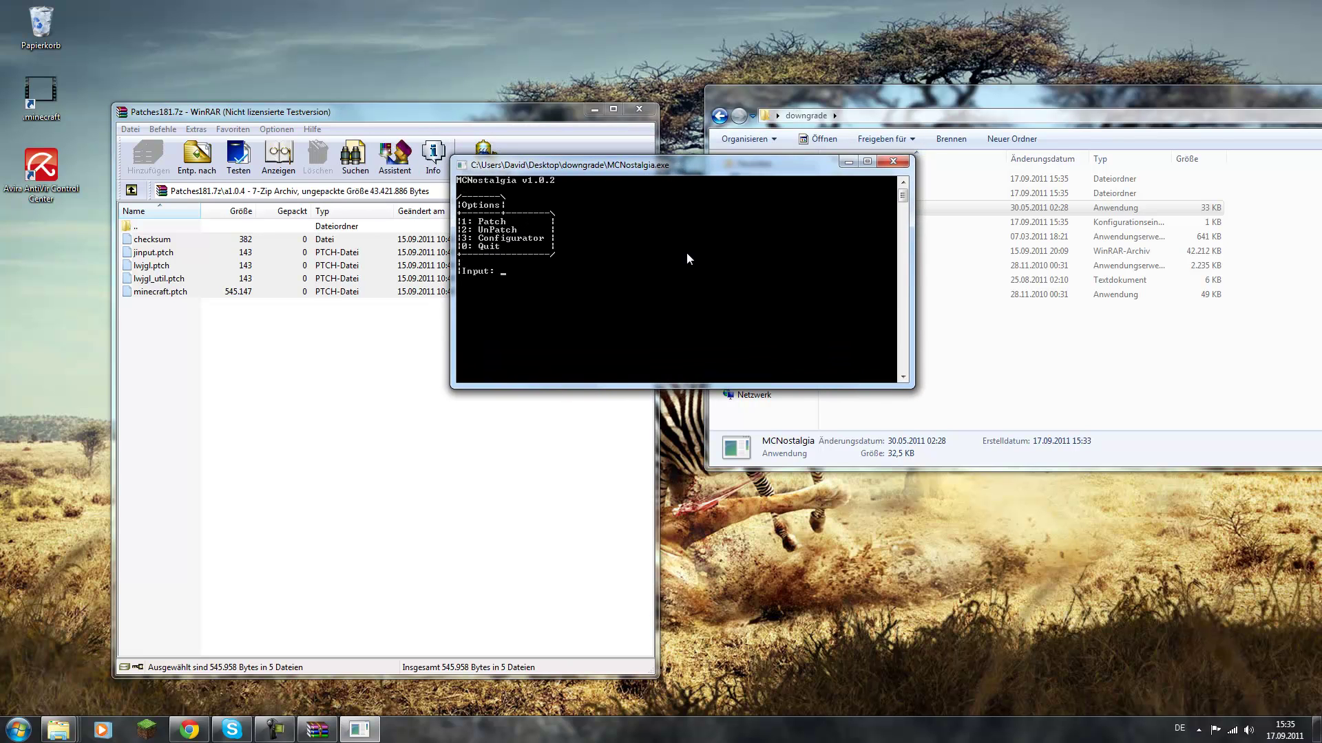
# - Choose option 1 to apply the patches, then enter 0 to quit
pyautogui.write('1')
pyautogui.press('Return')
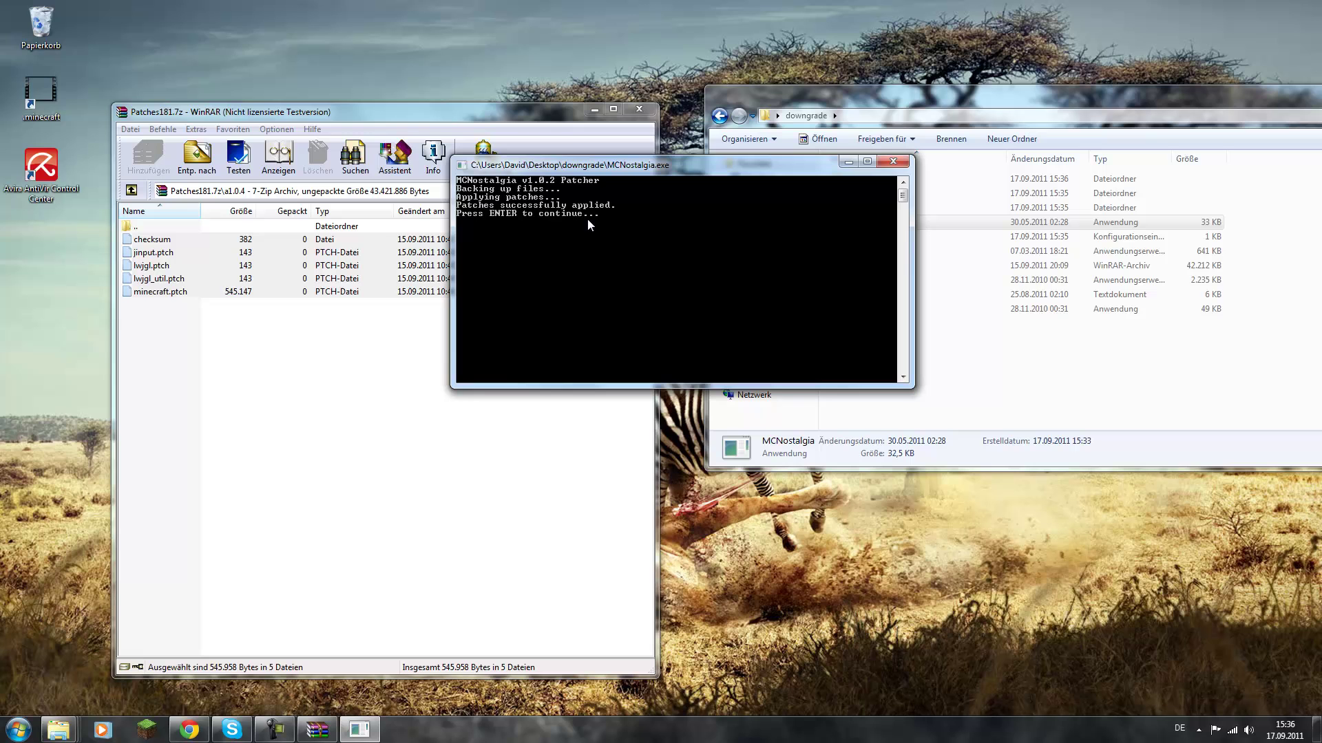
pyautogui.press('Return')
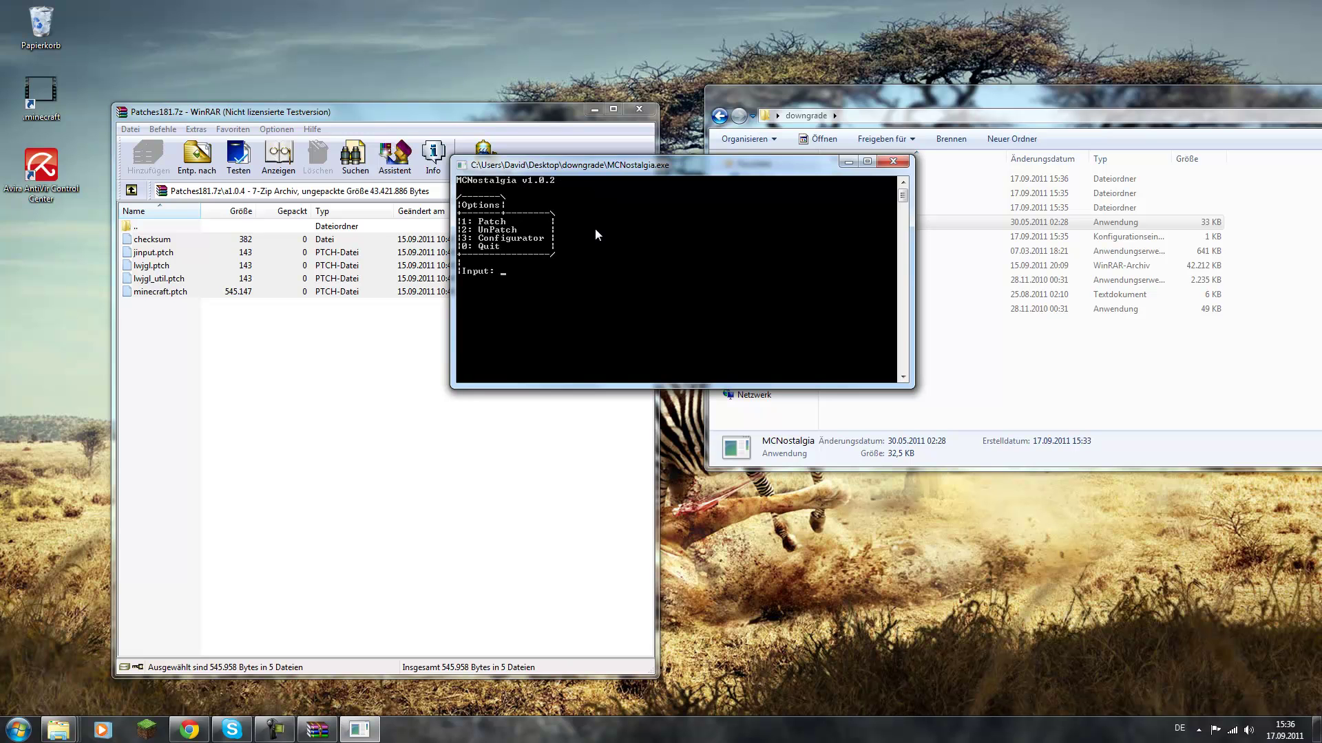
pyautogui.write('0')
pyautogui.press('Return')
pyautogui.press('Return')
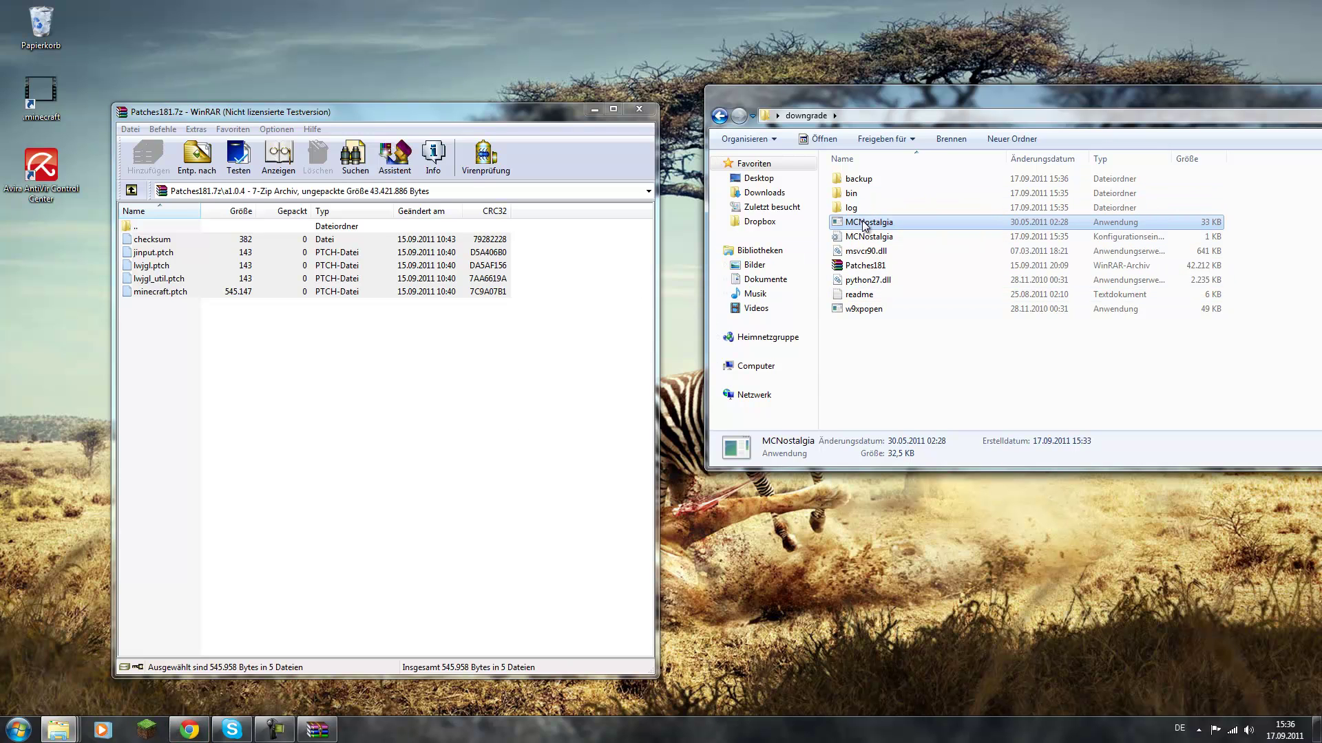
# - Log in through the launcher and generate a new Single player world in an empty slot
pyautogui.click(148, 734)
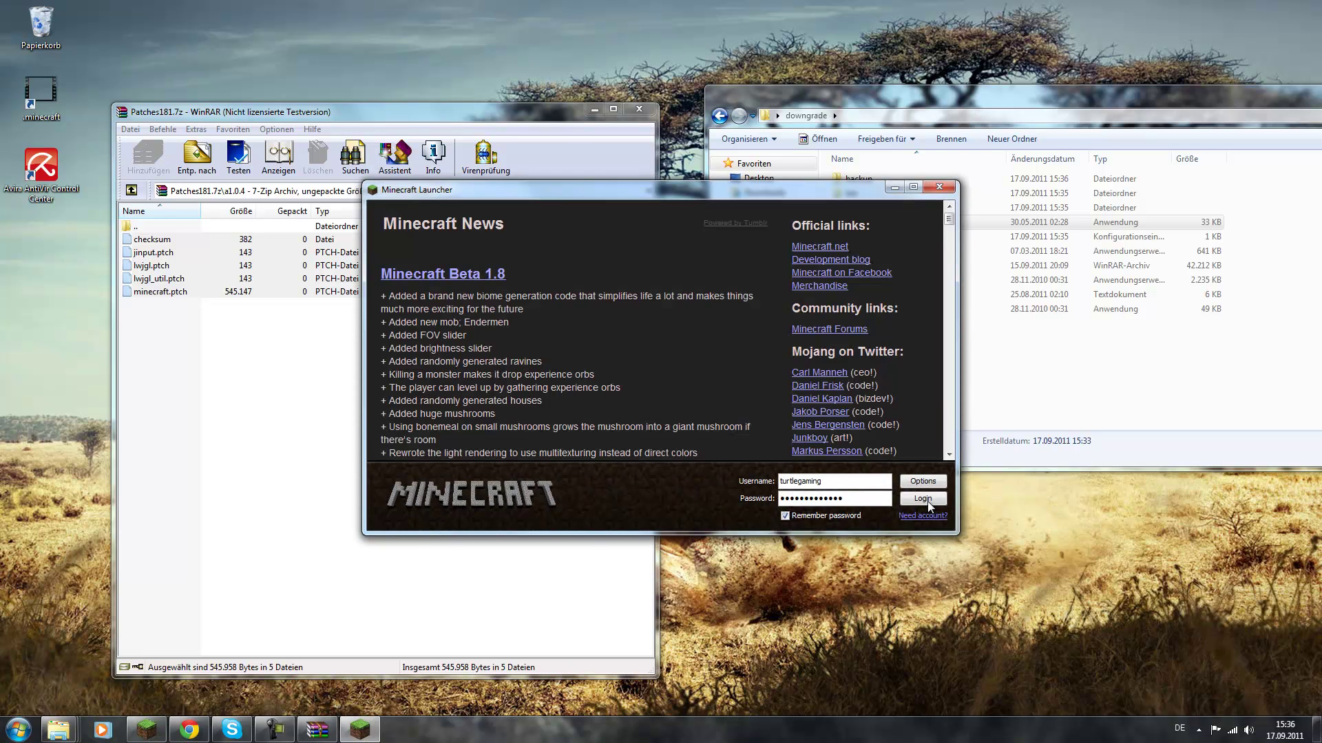
pyautogui.click(927, 501)
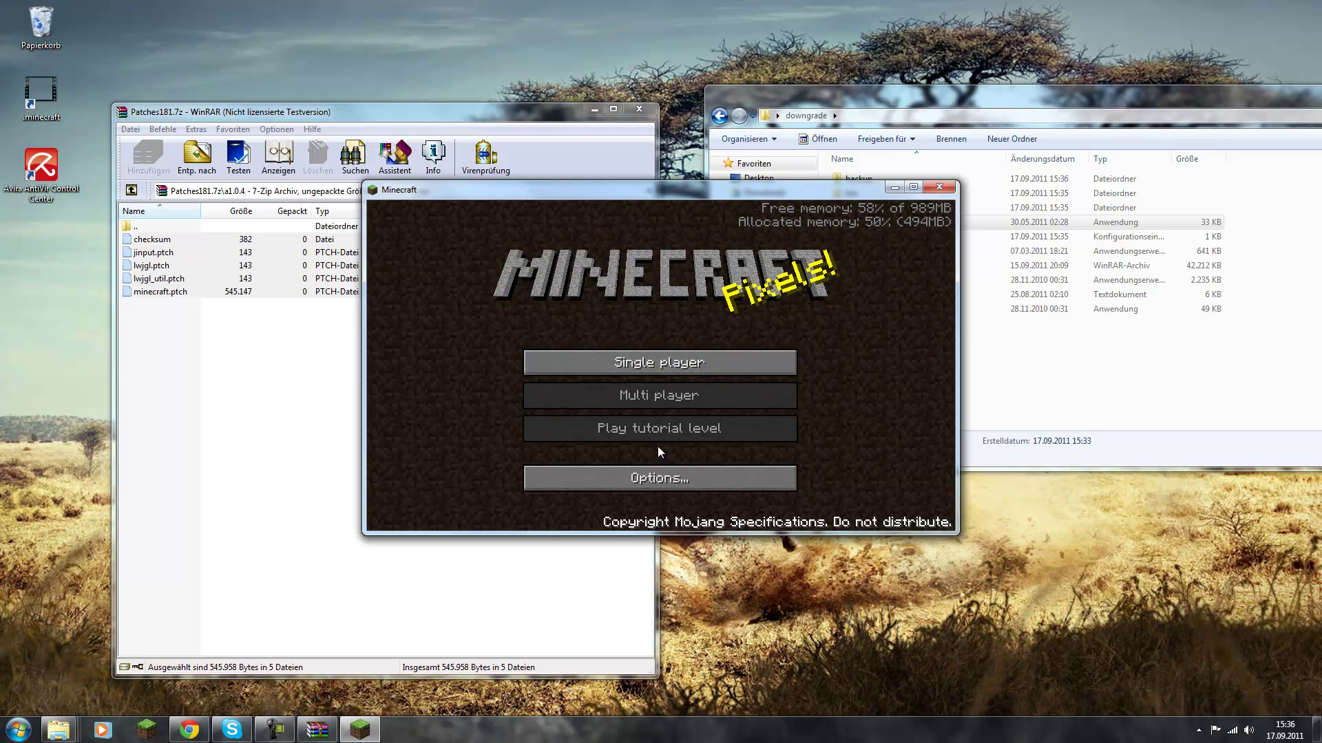
pyautogui.click(638, 362)
pyautogui.click(666, 357)
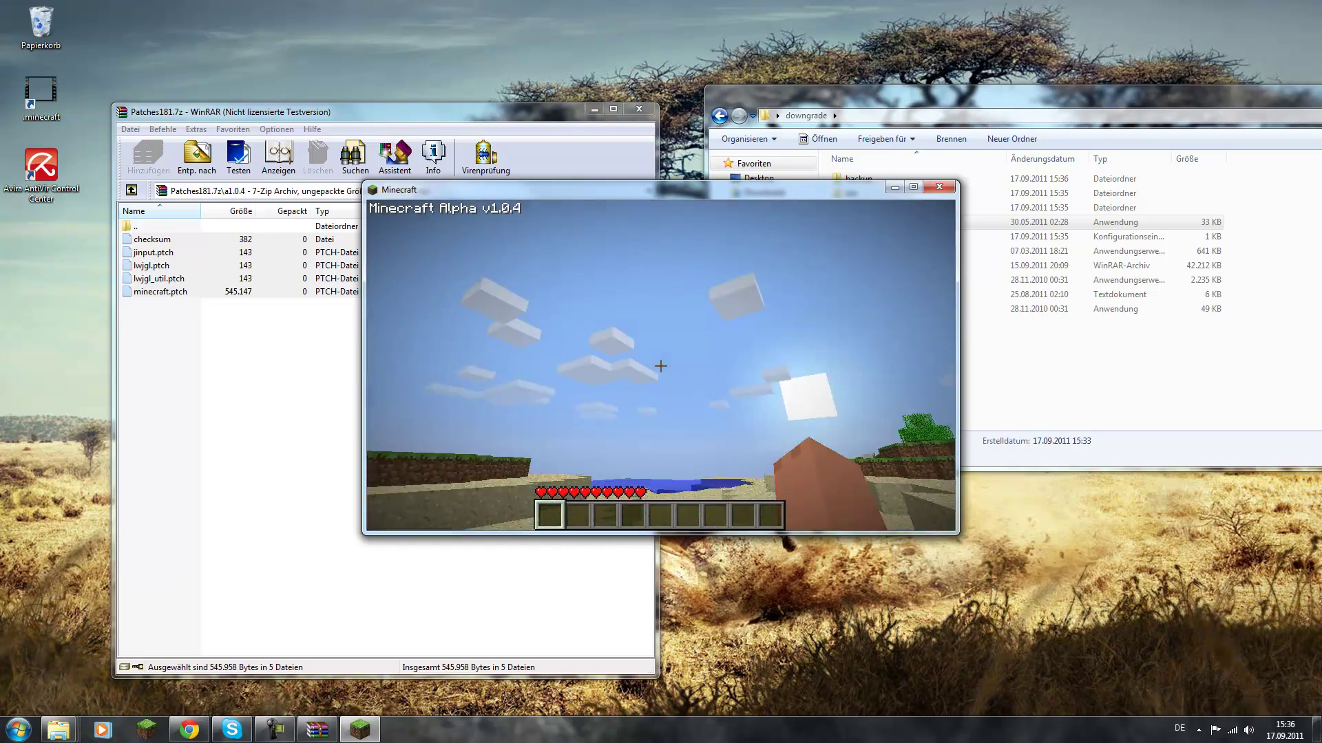
# - Walk over to the sheep and hit one to collect its wool
pyautogui.moveTo(660, 366)
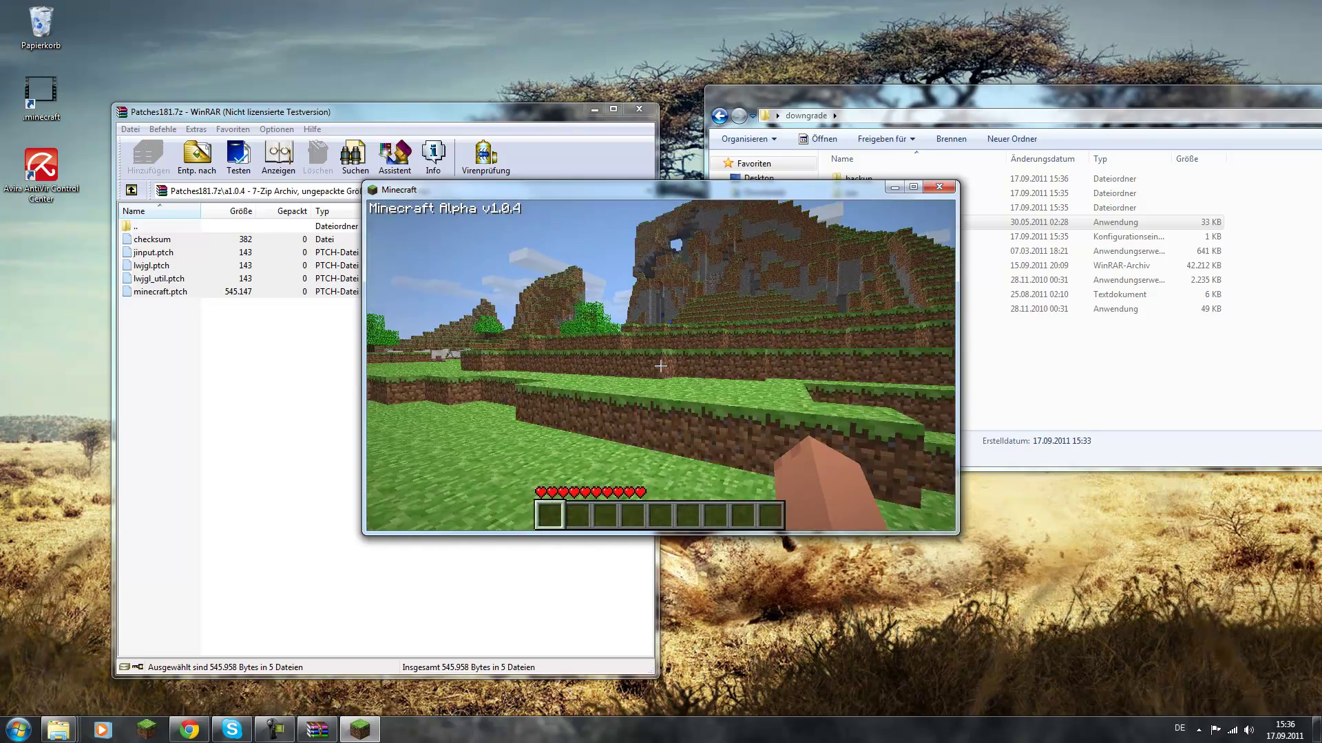
pyautogui.press('w')
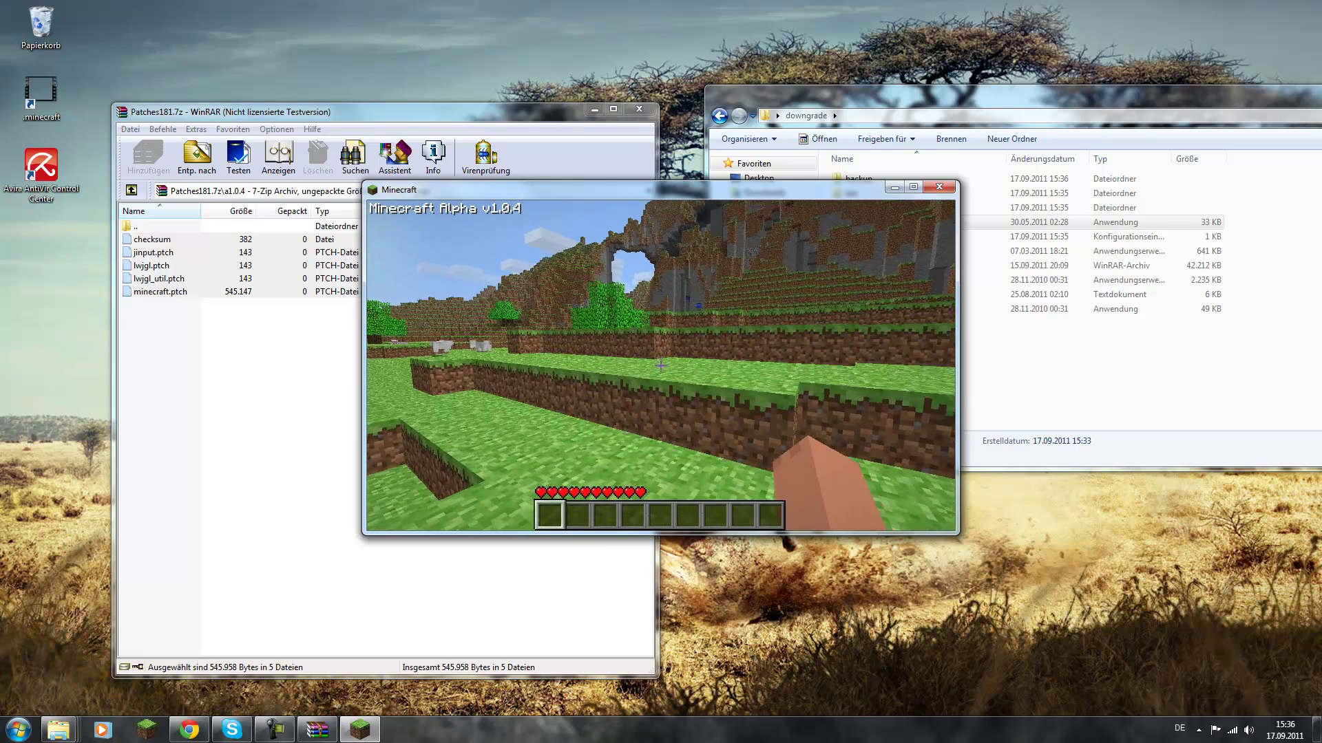
pyautogui.press('w')
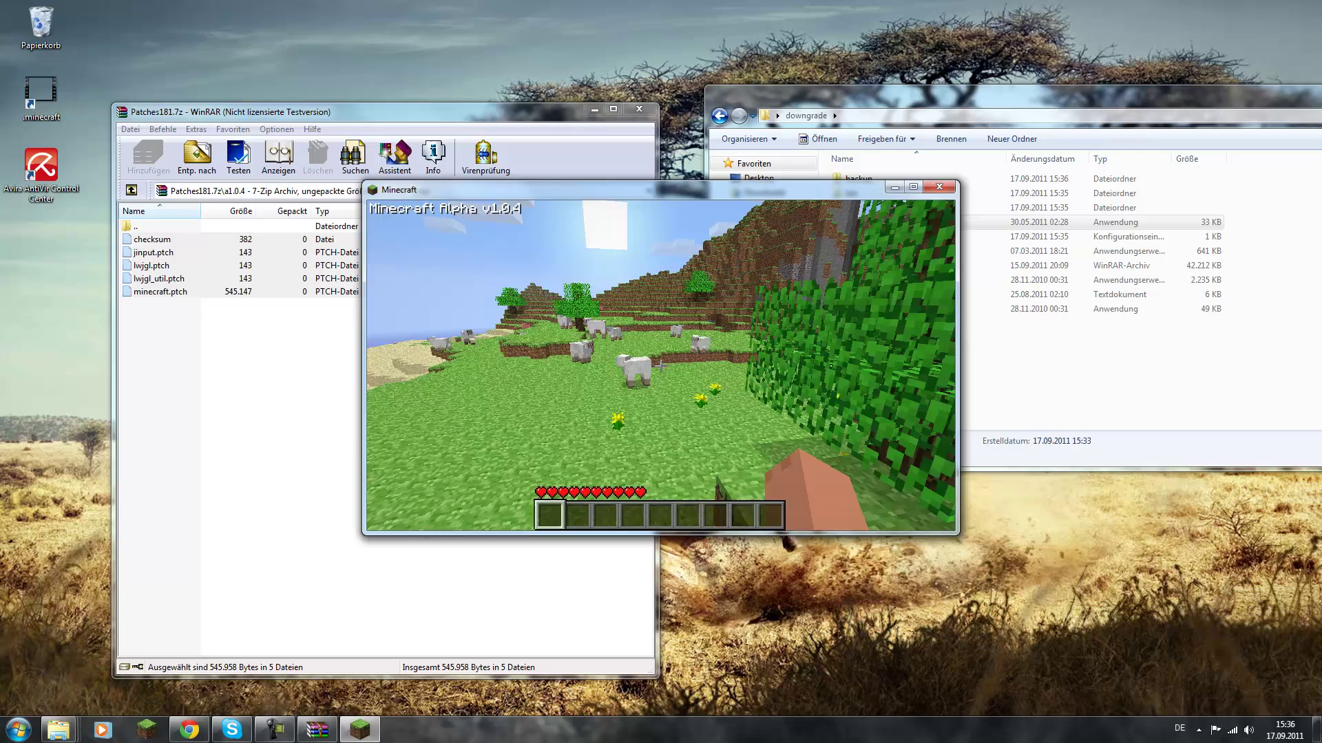
pyautogui.press('w')
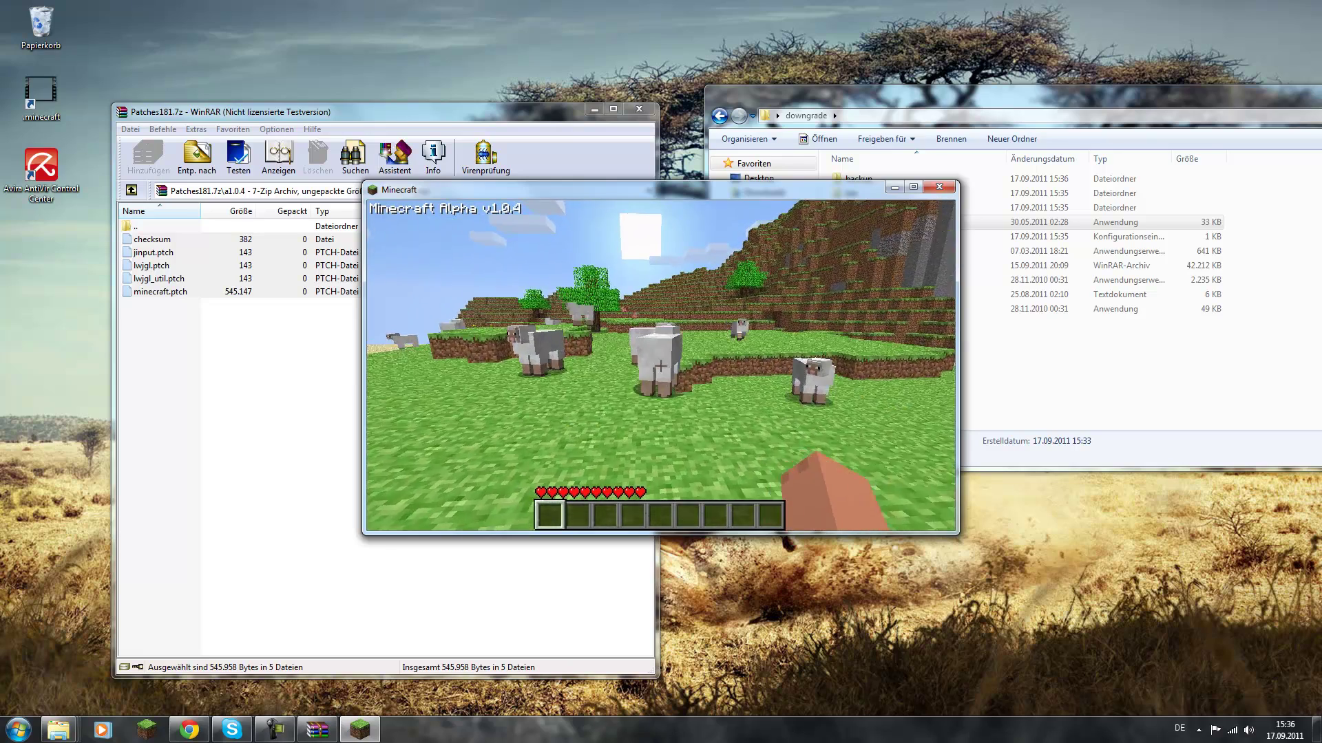
pyautogui.click(661, 366)
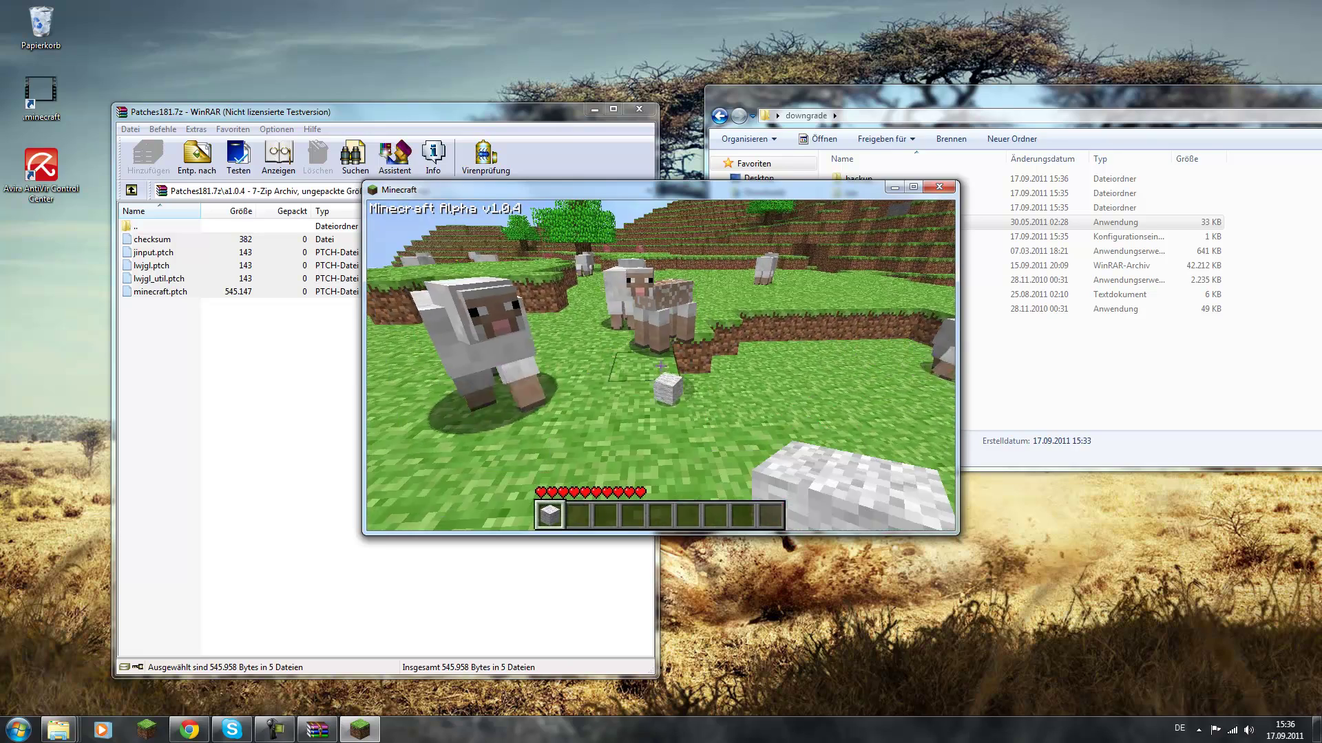
pyautogui.moveTo(660, 366)
pyautogui.press('w')
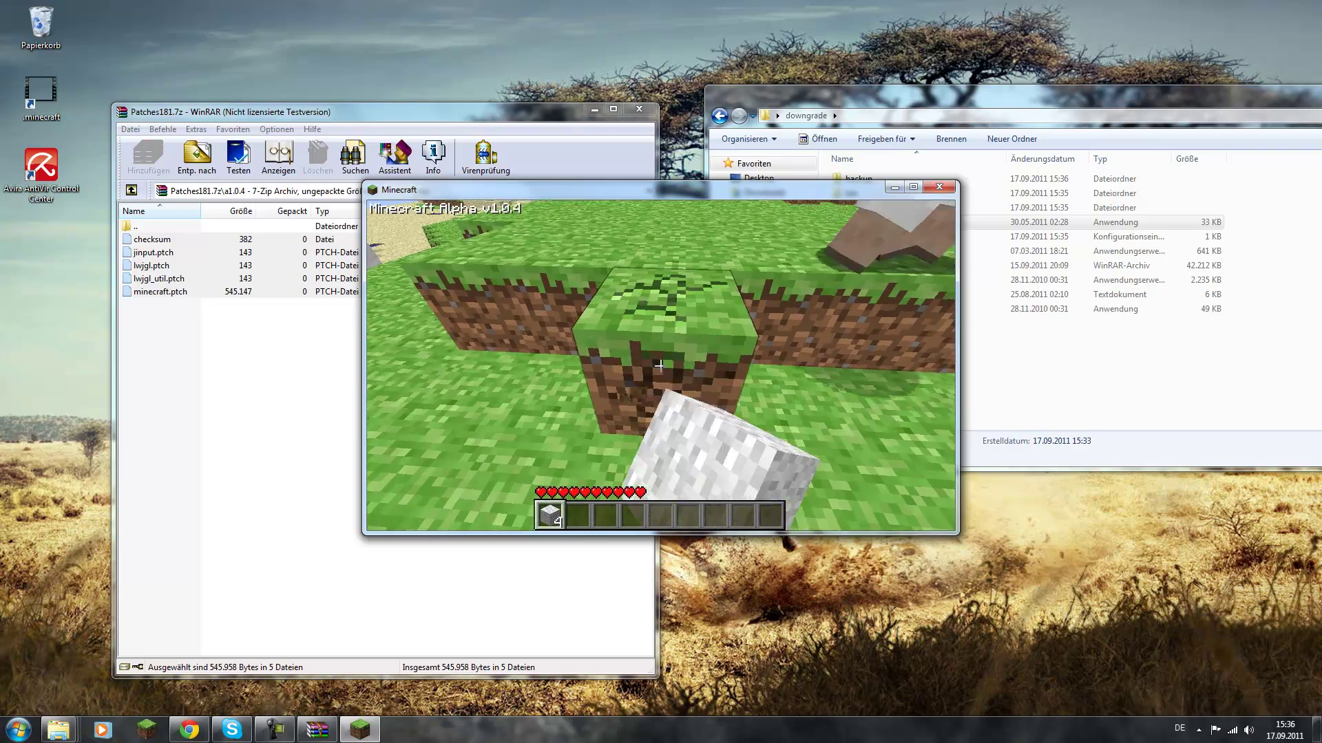
# - Dig out a grass block and place the dirt back into the hole
pyautogui.click(660, 366)
pyautogui.moveTo(660, 366)
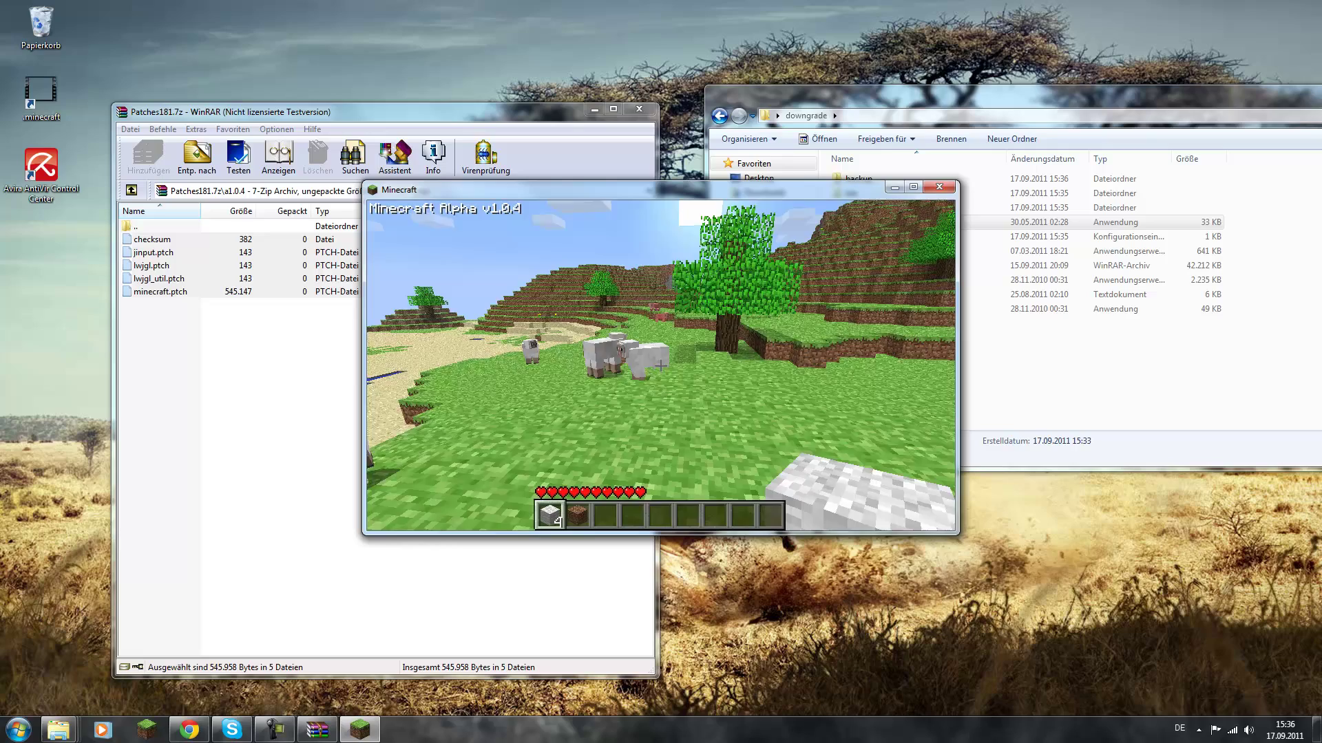
pyautogui.rightClick(660, 366)
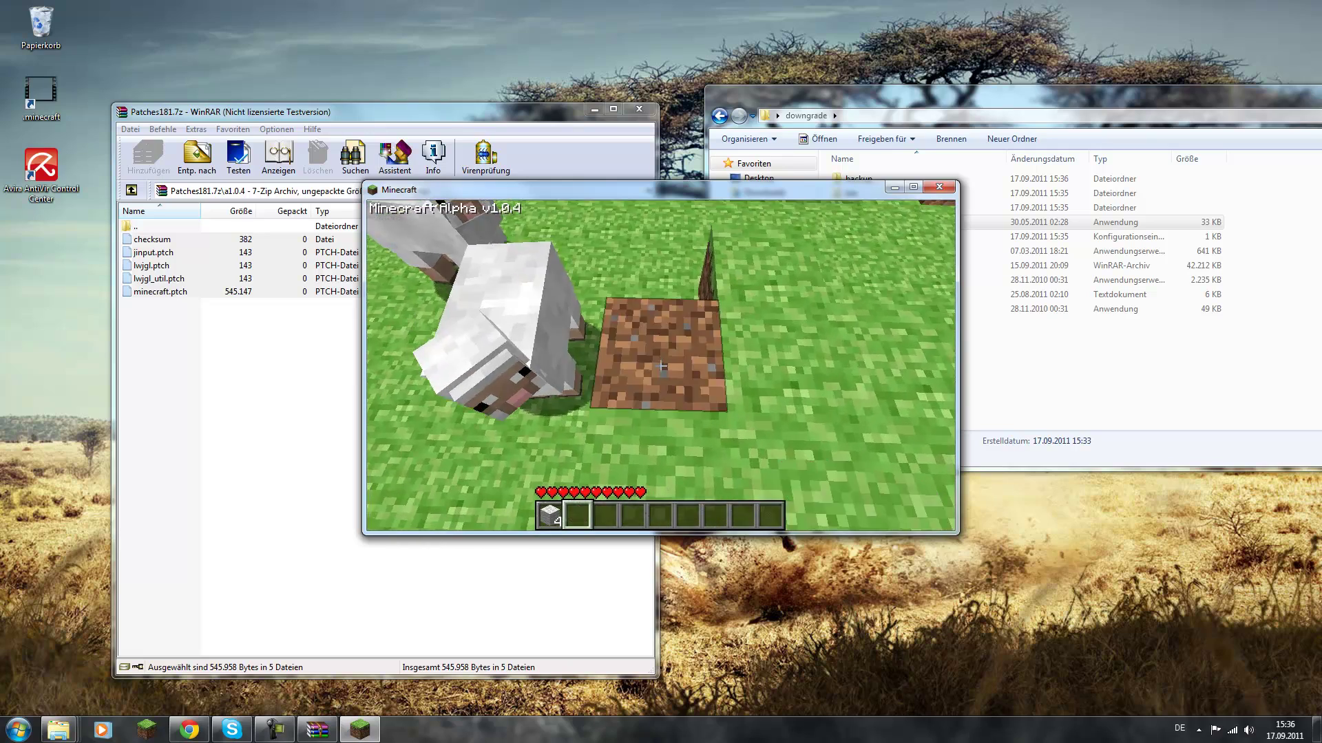
pyautogui.moveTo(660, 366)
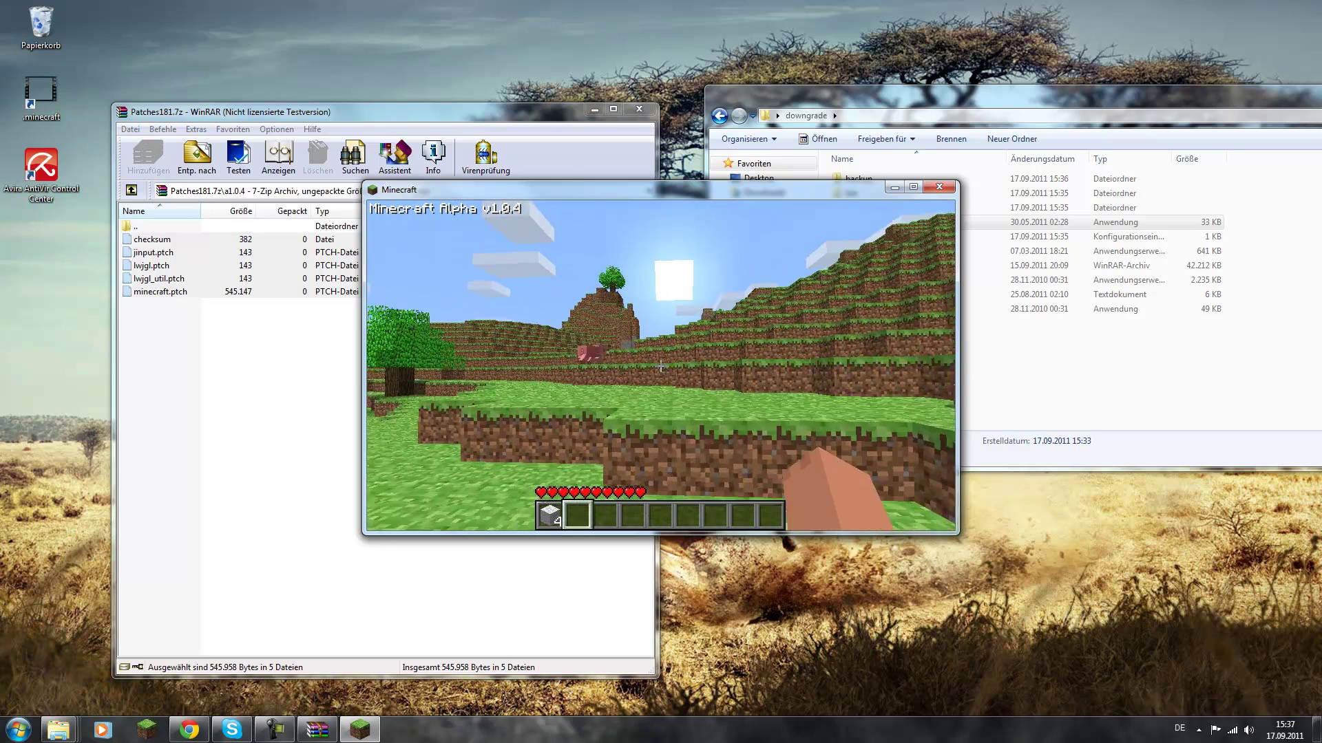
pyautogui.press('w')
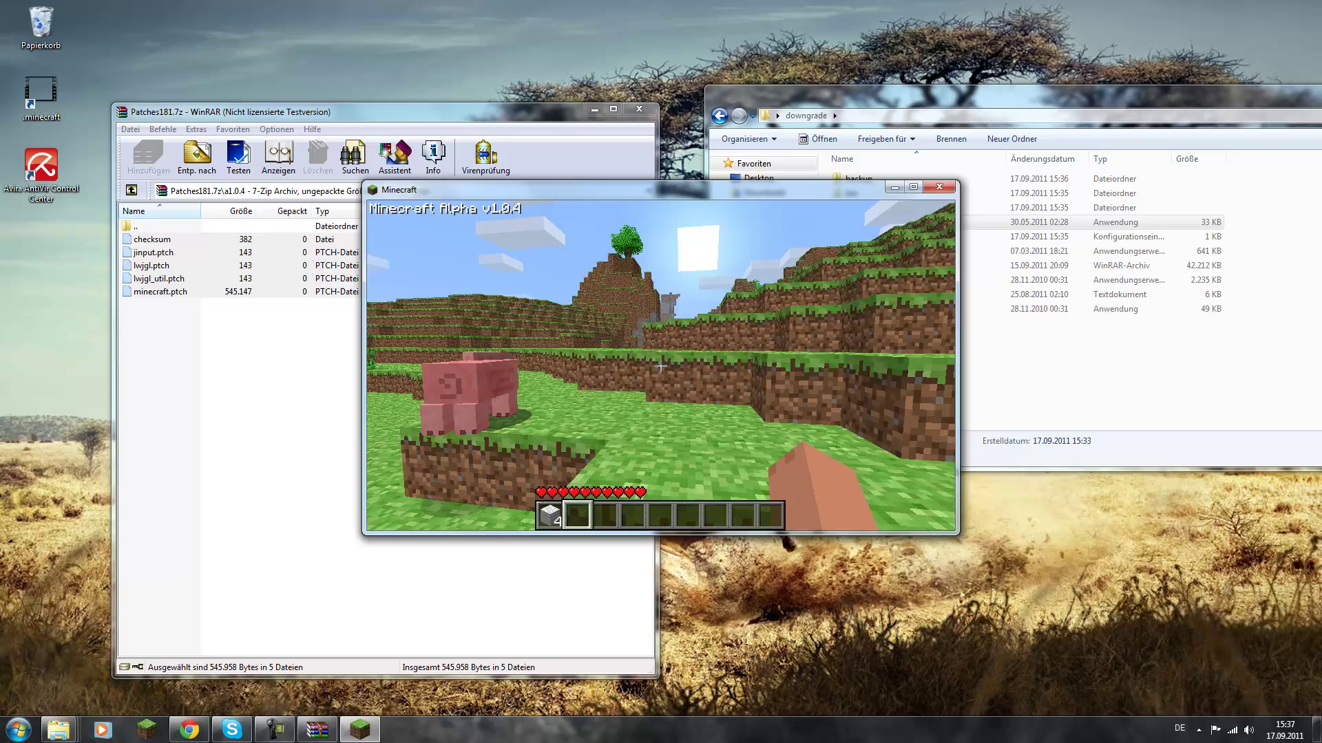